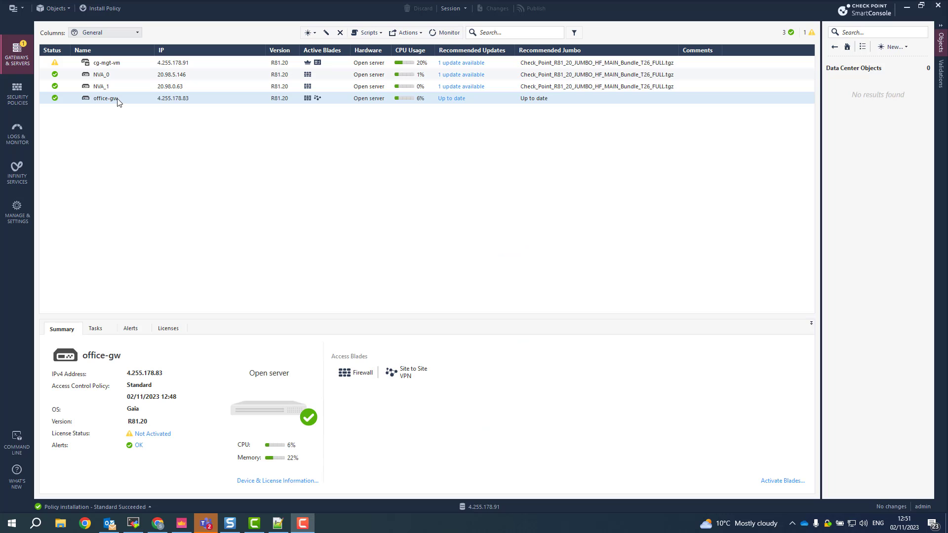
# - Switch to the MobaXterm SSH session on the on-premises gateway
pyautogui.click(133, 523)
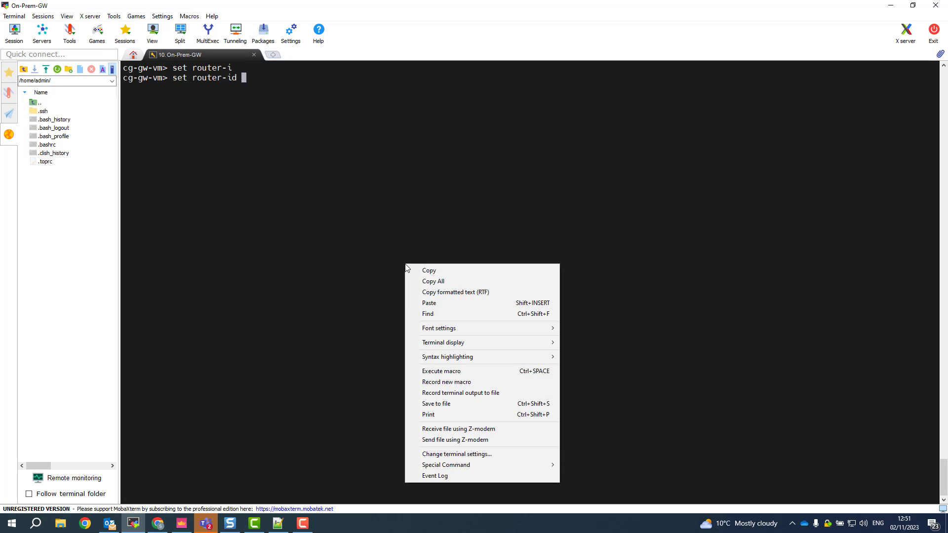
# - In clish, set router-id 100.64.220.1 and AS 65000, then run save config
pyautogui.click(442, 303)
pyautogui.press('Return')
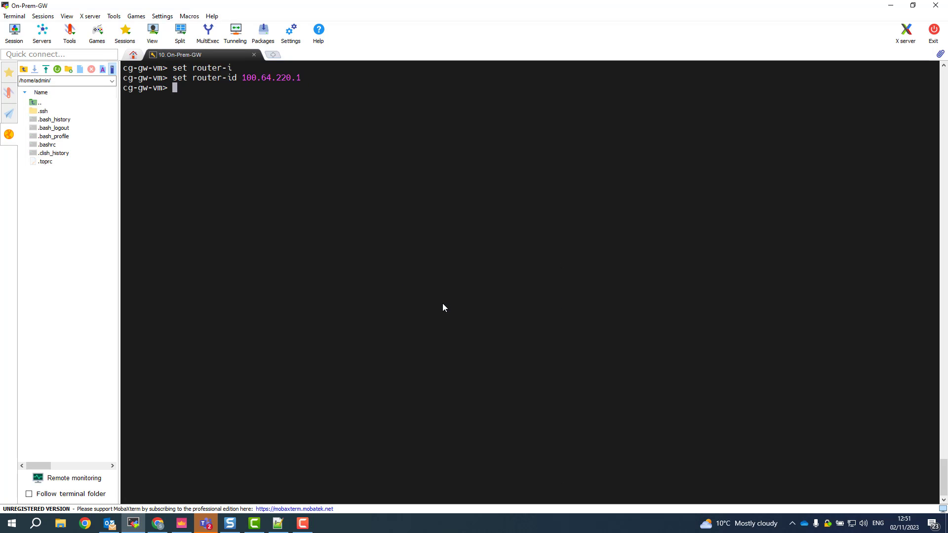
pyautogui.write('set as 65000')
pyautogui.press('Return')
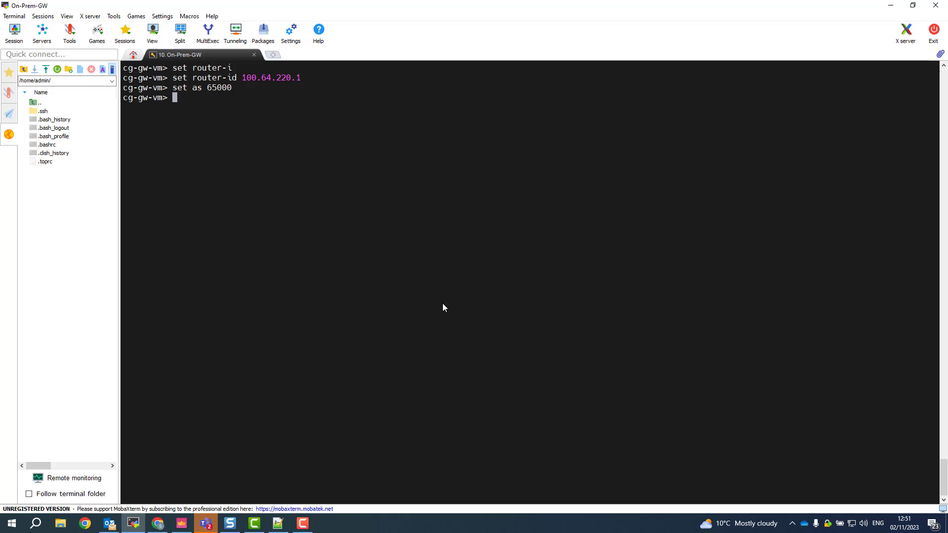
pyautogui.write('save config')
pyautogui.press('Return')
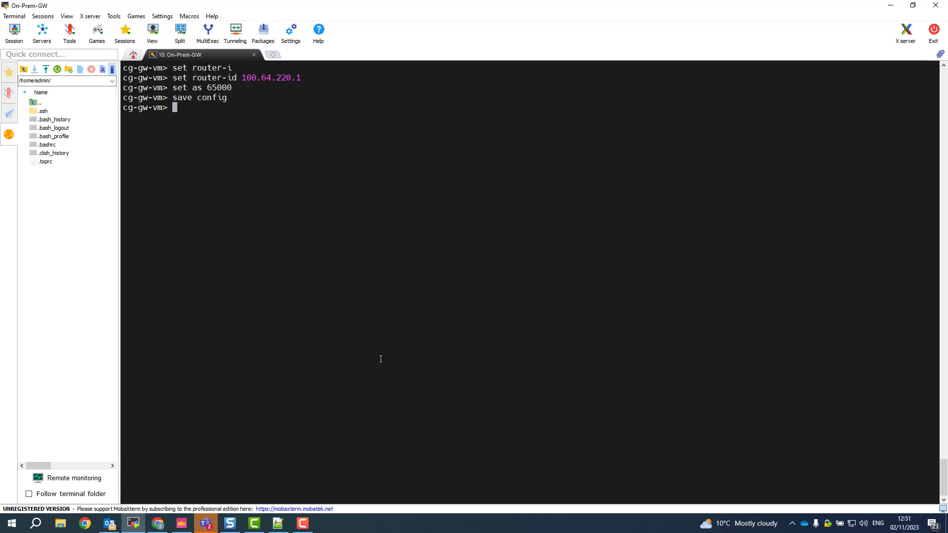
pyautogui.click(156, 528)
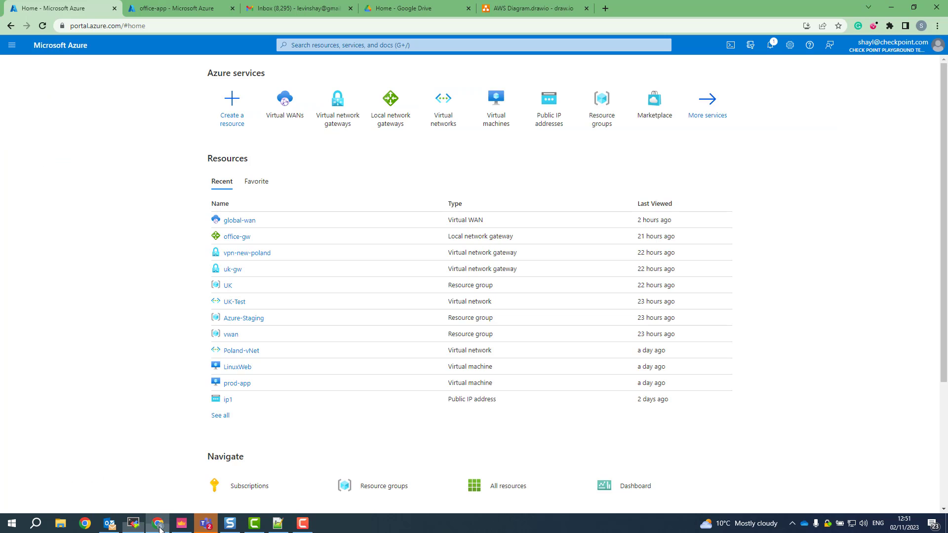
# - Open the site-to-site VPN settings of the NCUS hub in global-wan
pyautogui.click(285, 105)
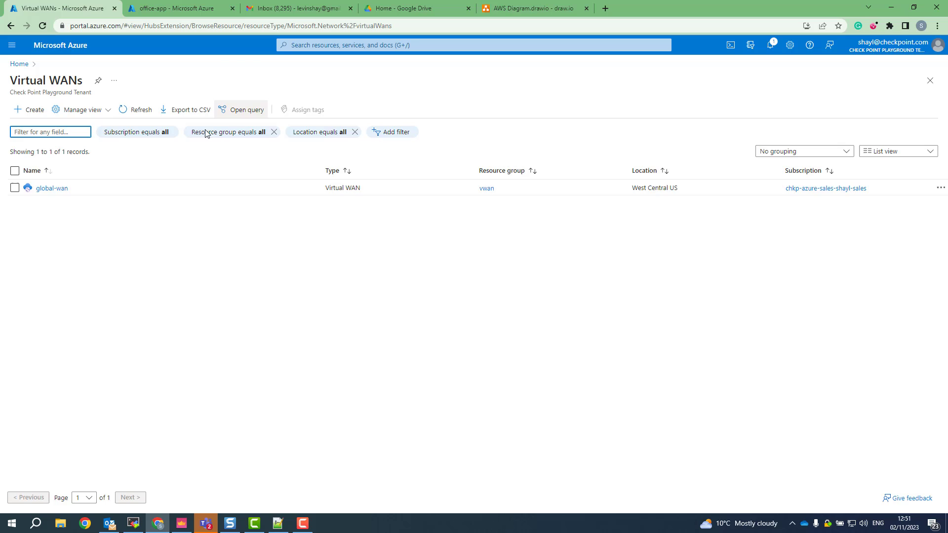
pyautogui.click(57, 187)
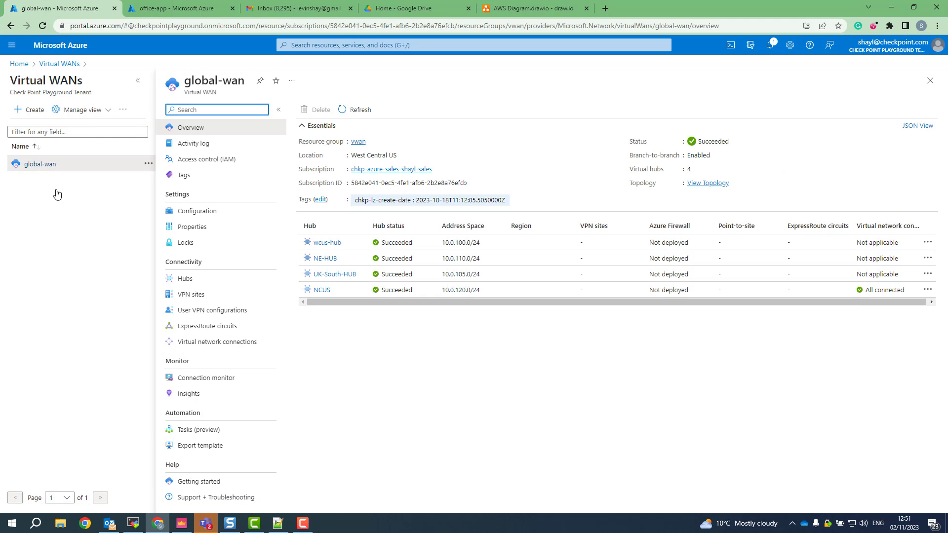
pyautogui.click(321, 291)
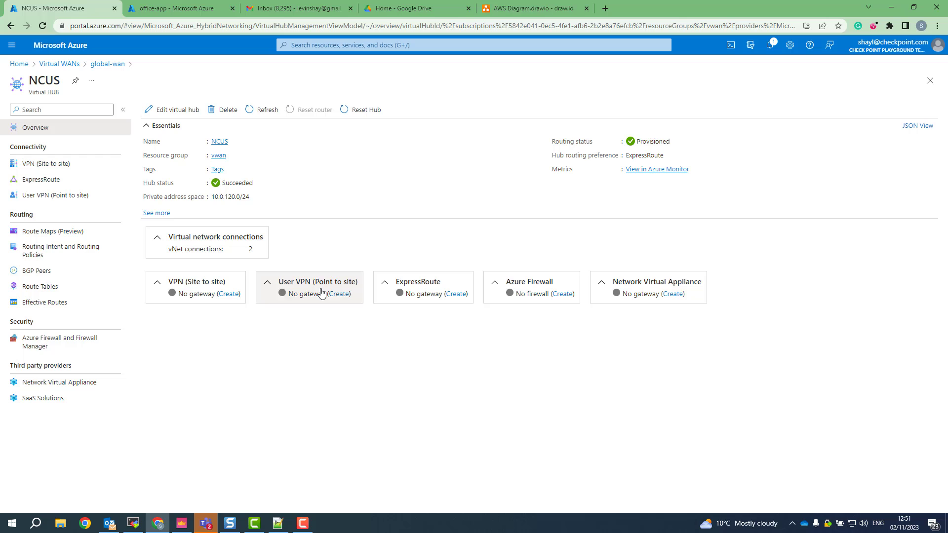
pyautogui.click(47, 165)
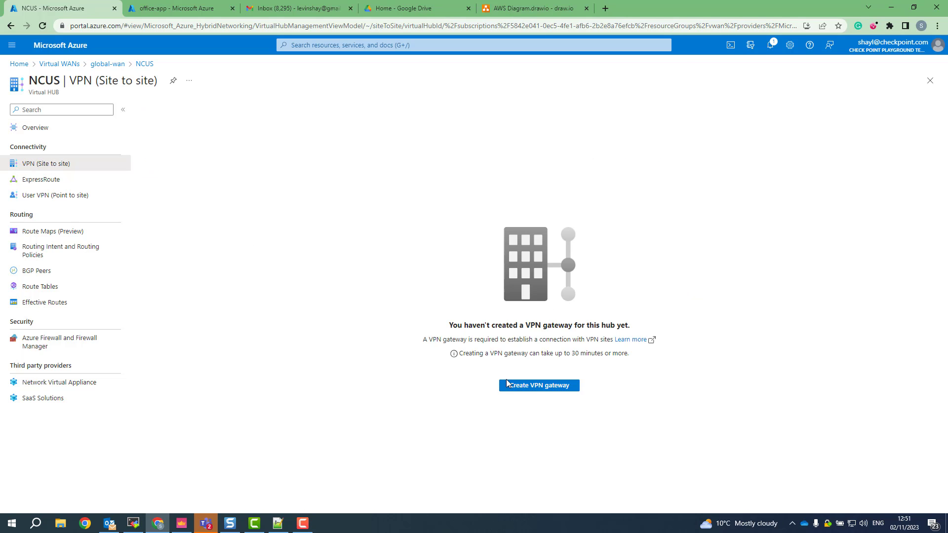
# - Create a hub VPN gateway with 1 scale unit (500 Mbps x 2) and clear the hub-association filter
pyautogui.click(541, 388)
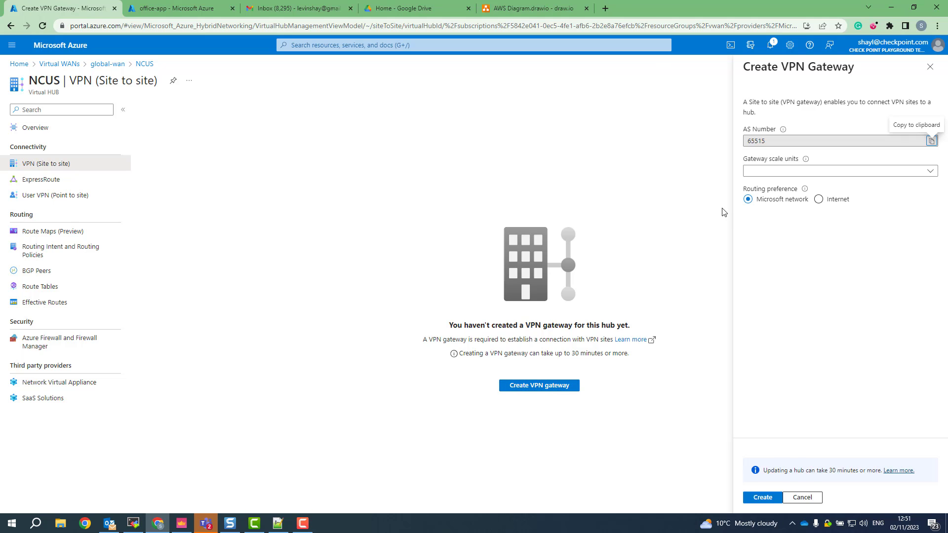
pyautogui.click(765, 171)
pyautogui.click(781, 209)
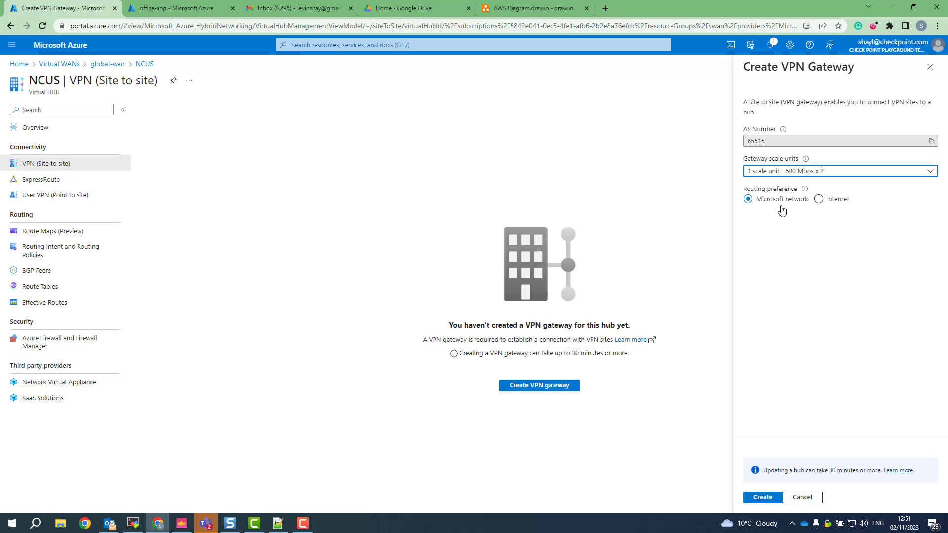
pyautogui.click(763, 498)
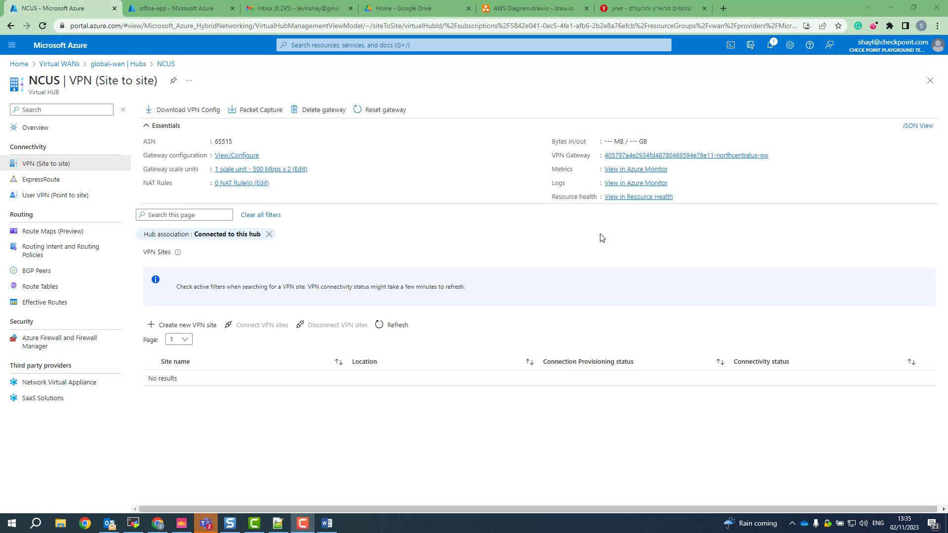
pyautogui.click(269, 234)
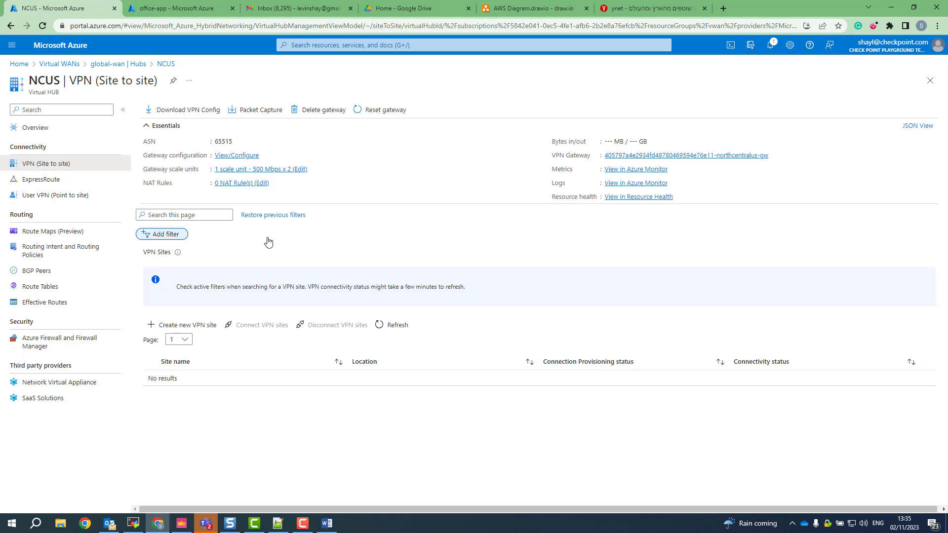
# - Fill in the new VPN site: region North Central US, name To-On-Premises, vendor CheckPoint
pyautogui.click(189, 329)
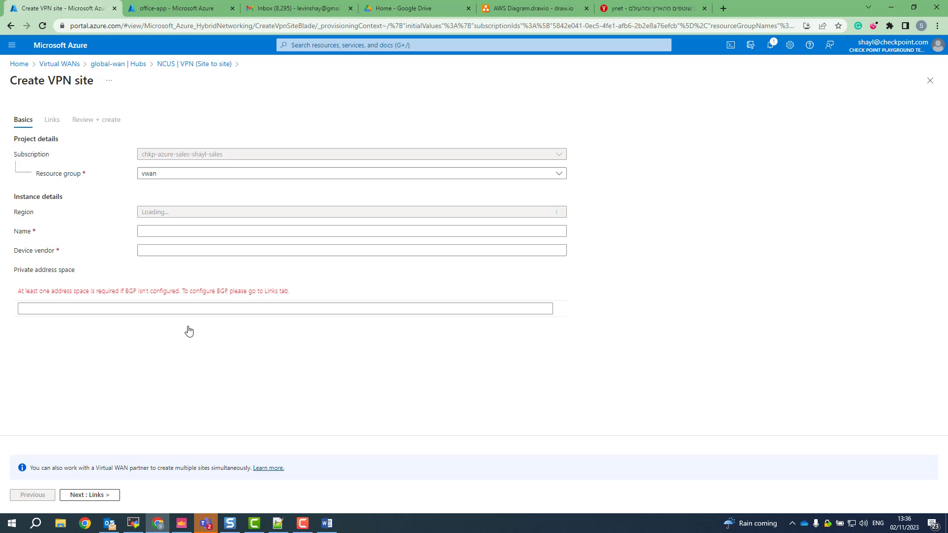
pyautogui.click(165, 214)
pyautogui.write('north')
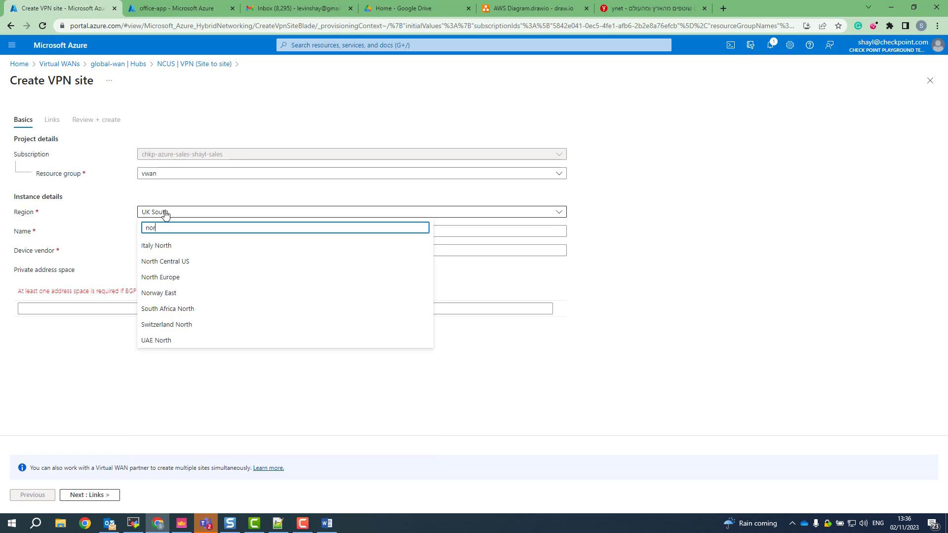
pyautogui.click(170, 261)
pyautogui.click(160, 231)
pyautogui.write('To-On')
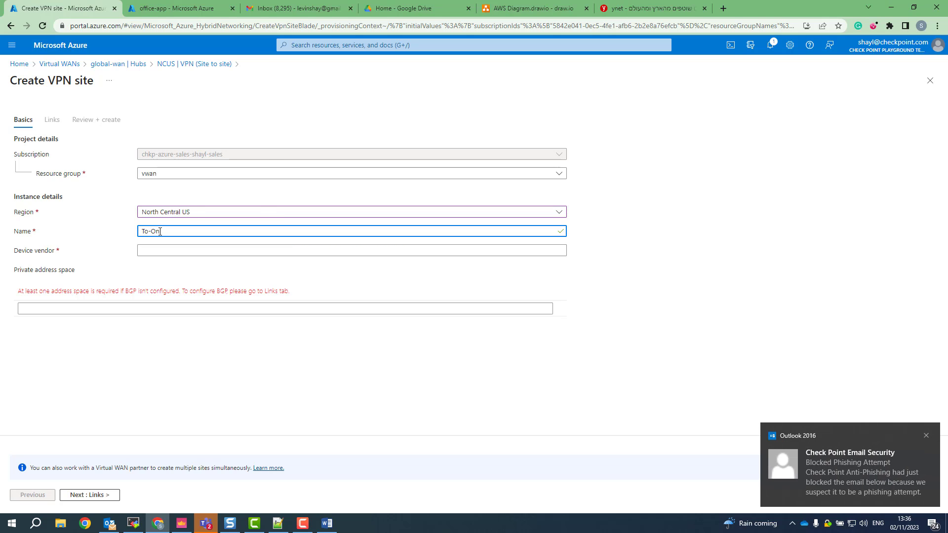
pyautogui.write('-Premises')
pyautogui.click(177, 252)
pyautogui.write('CheckPoint')
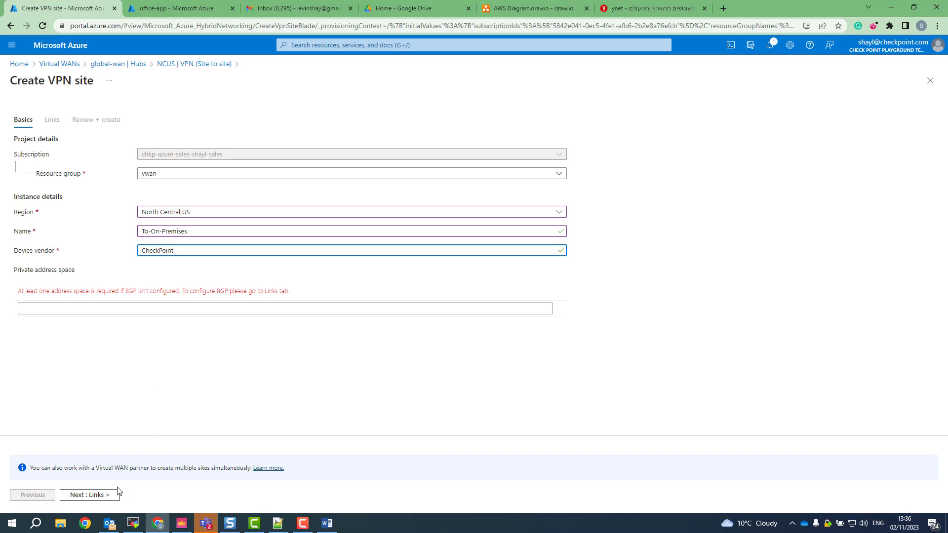
pyautogui.click(95, 497)
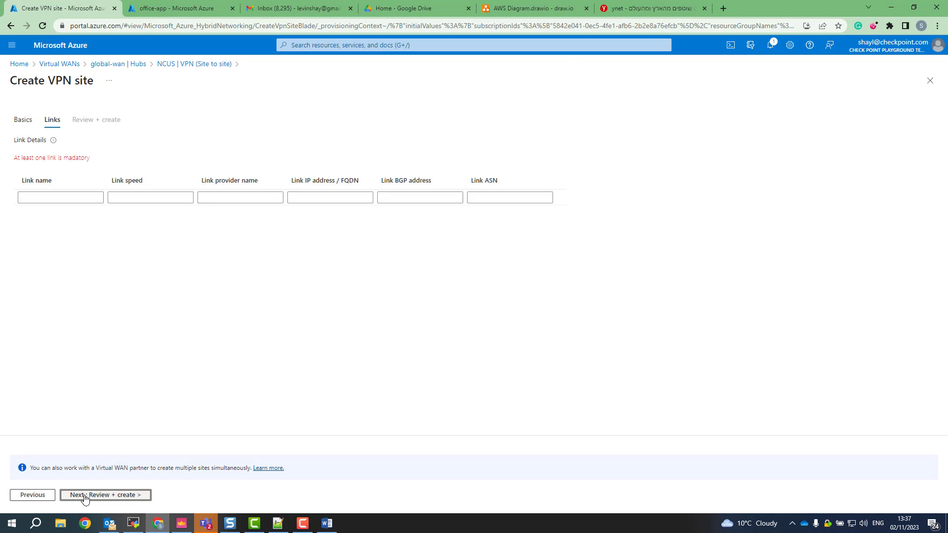
# - Enter link name cp-office-gw, speed 500 and provider checkpoint
pyautogui.click(57, 198)
pyautogui.write('cp')
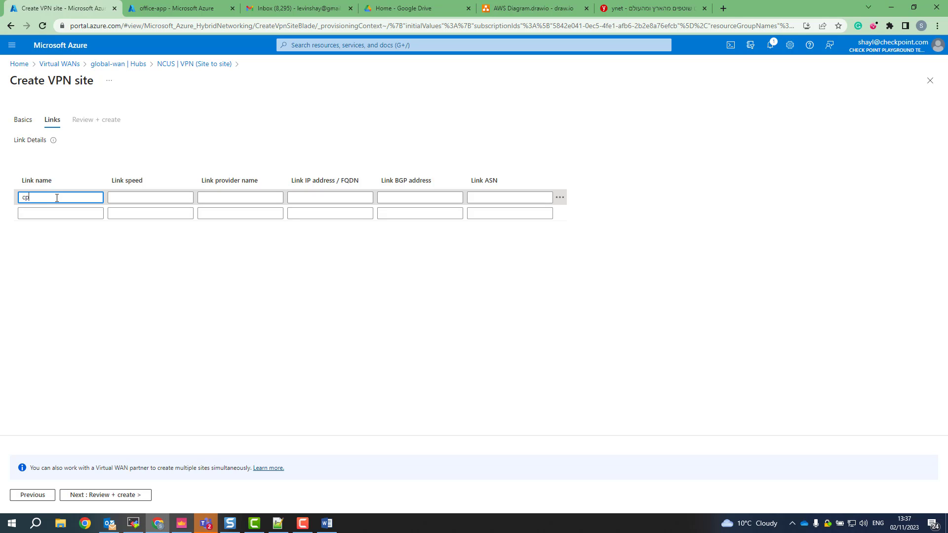
pyautogui.write('-office-gw')
pyautogui.click(126, 197)
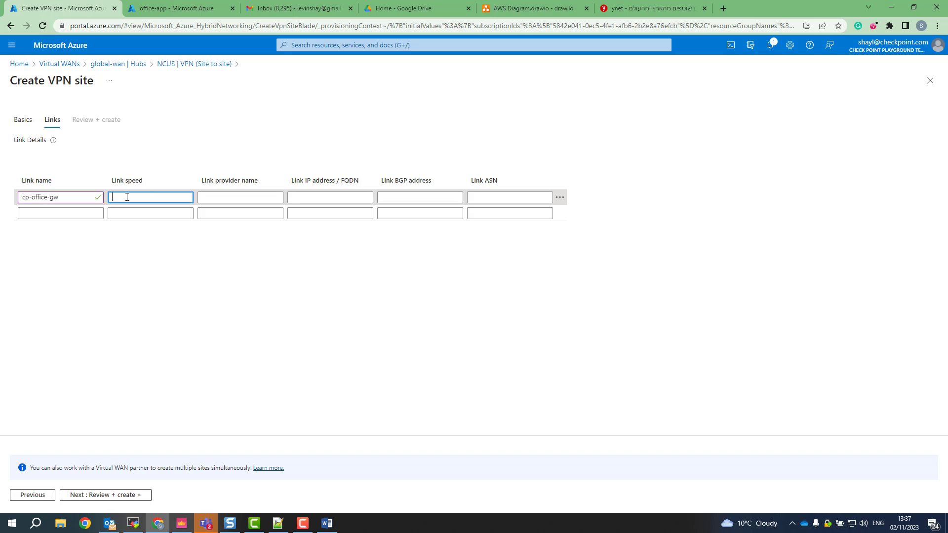
pyautogui.write('500')
pyautogui.click(225, 200)
pyautogui.write('checkpoint')
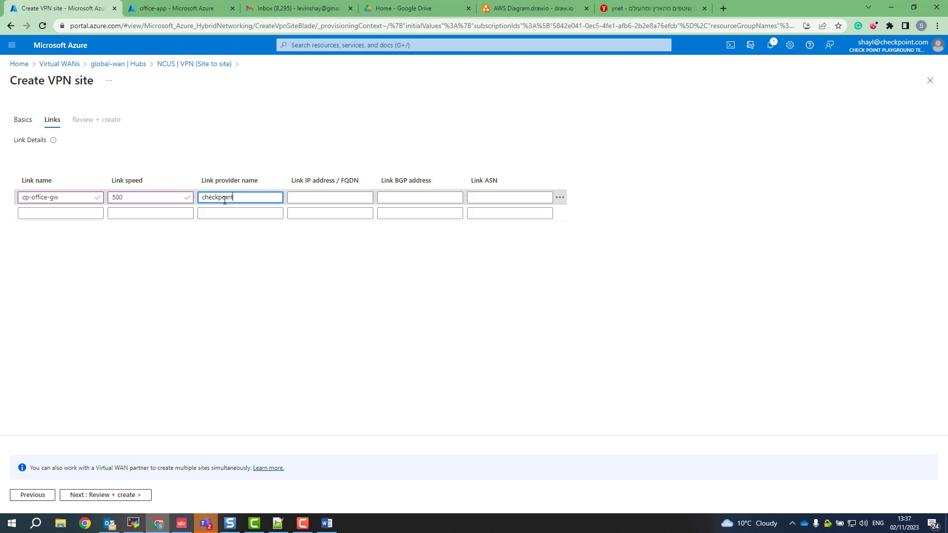
pyautogui.press('Tab')
# - Copy office-gw's IPv4 address 4.255.178.83 from its SmartConsole properties
pyautogui.hotkey('alt', 'Tab')
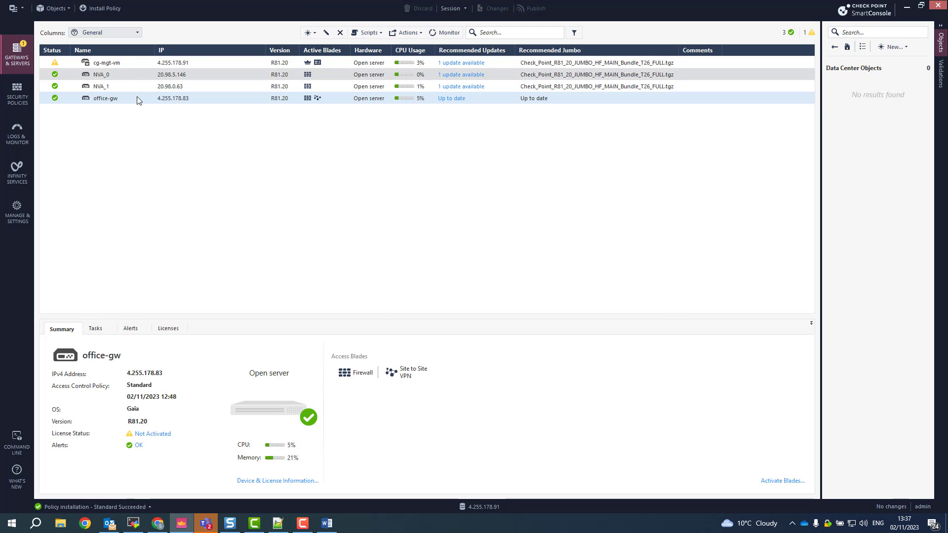
pyautogui.doubleClick(235, 99)
pyautogui.moveTo(465, 136); pyautogui.dragTo(358, 139)
pyautogui.hotkey('ctrl', 'c')
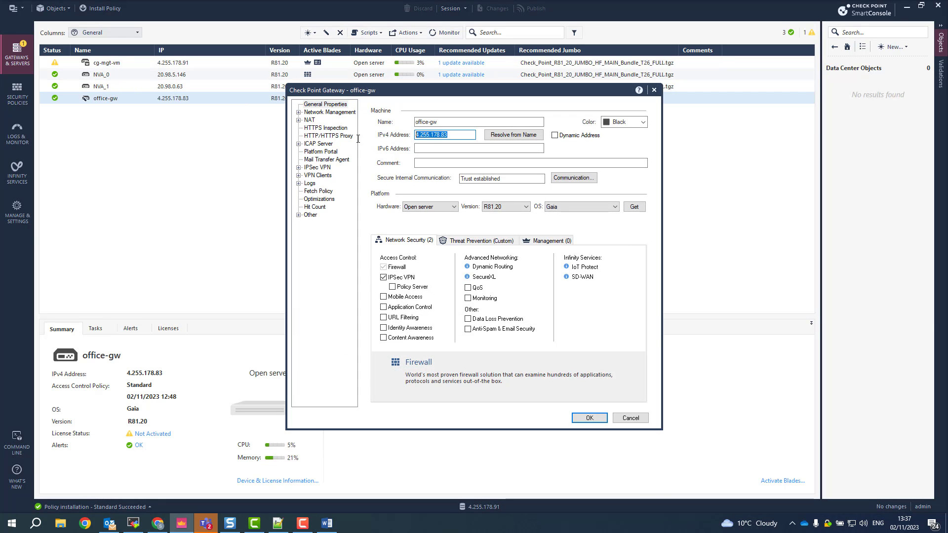
pyautogui.click(630, 418)
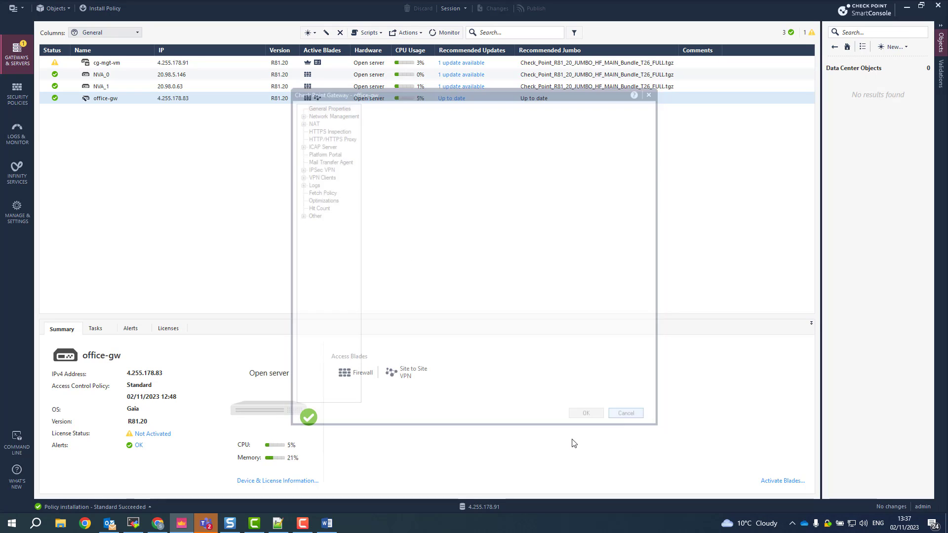
pyautogui.hotkey('alt', 'Tab')
# - Enter link IP 4.255.178.83 and BGP address 100.64.220.1, copied from the gateway's router ID
pyautogui.hotkey('ctrl', 'v')
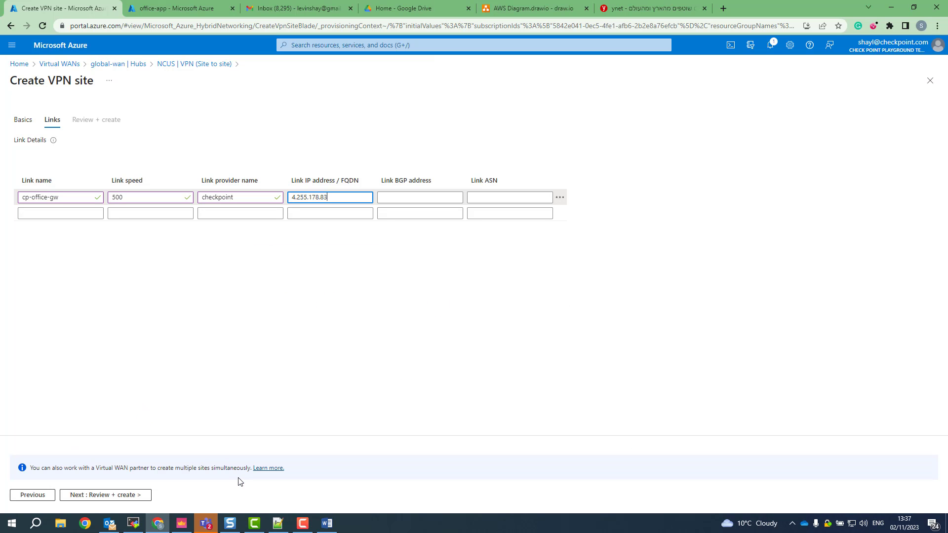
pyautogui.press('Tab')
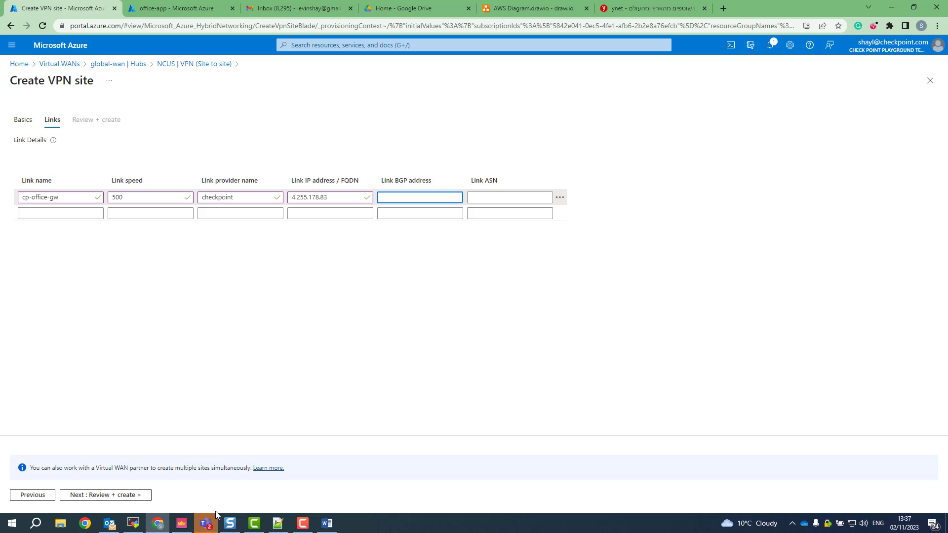
pyautogui.click(143, 525)
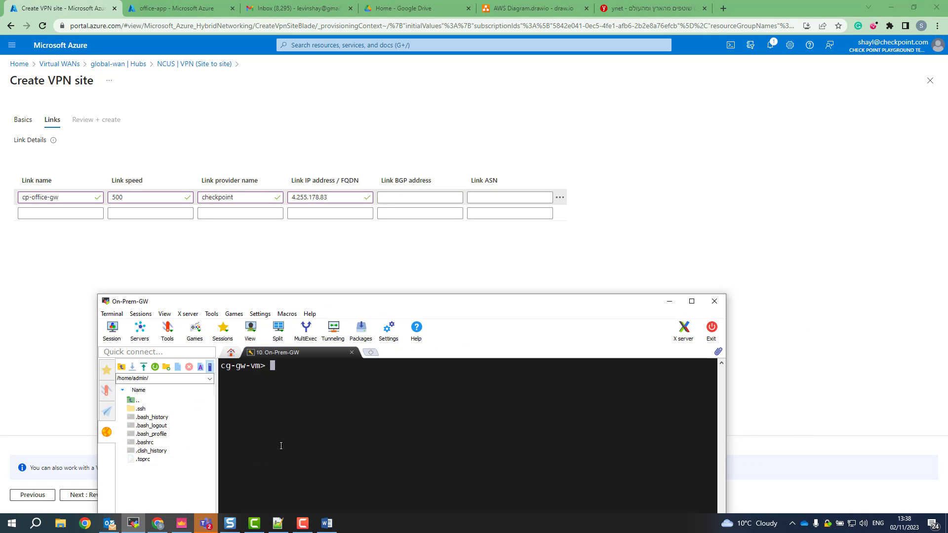
pyautogui.write('show router-id')
pyautogui.press('Return')
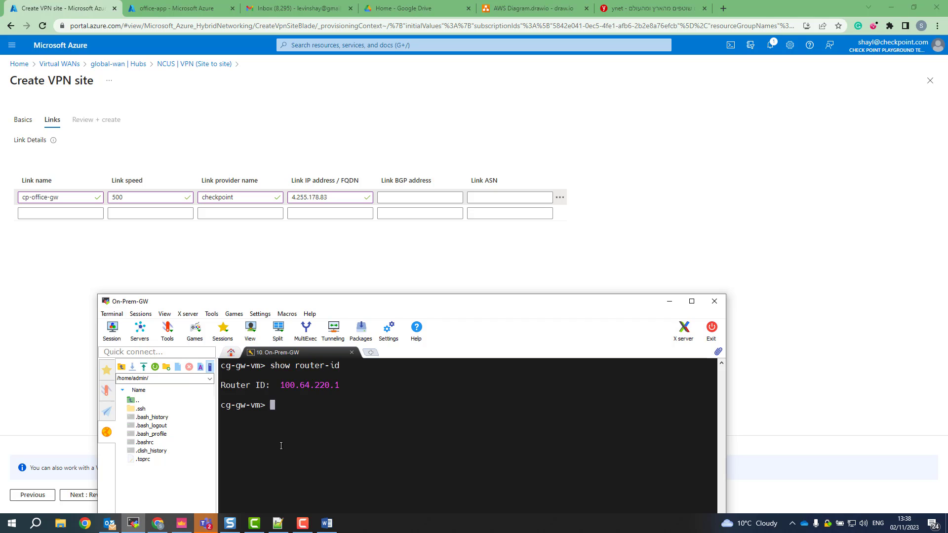
pyautogui.moveTo(279, 385); pyautogui.dragTo(339, 385)
pyautogui.rightClick(339, 385)
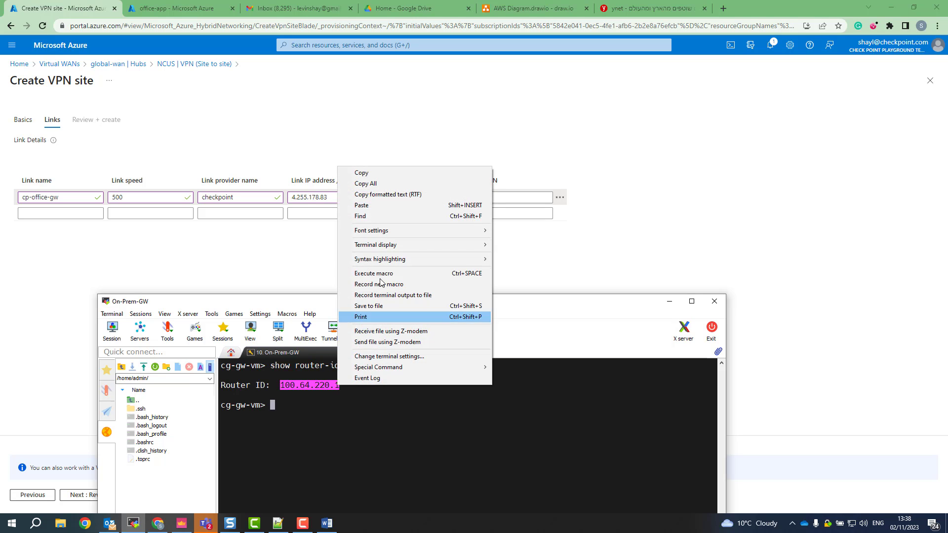
pyautogui.click(385, 174)
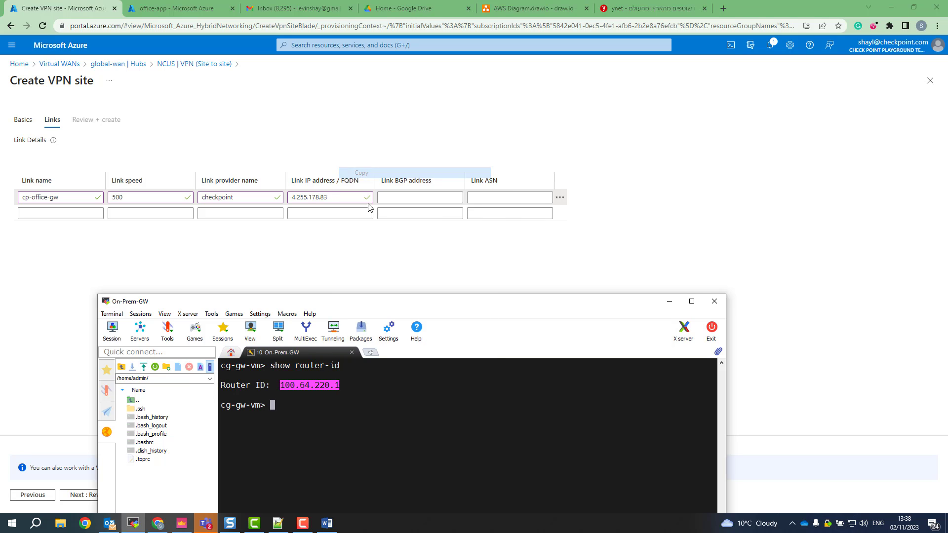
pyautogui.click(398, 202)
pyautogui.write('100.64.220.1')
# - Enter link ASN 65000, copied from the gateway's 'show as' output
pyautogui.click(478, 202)
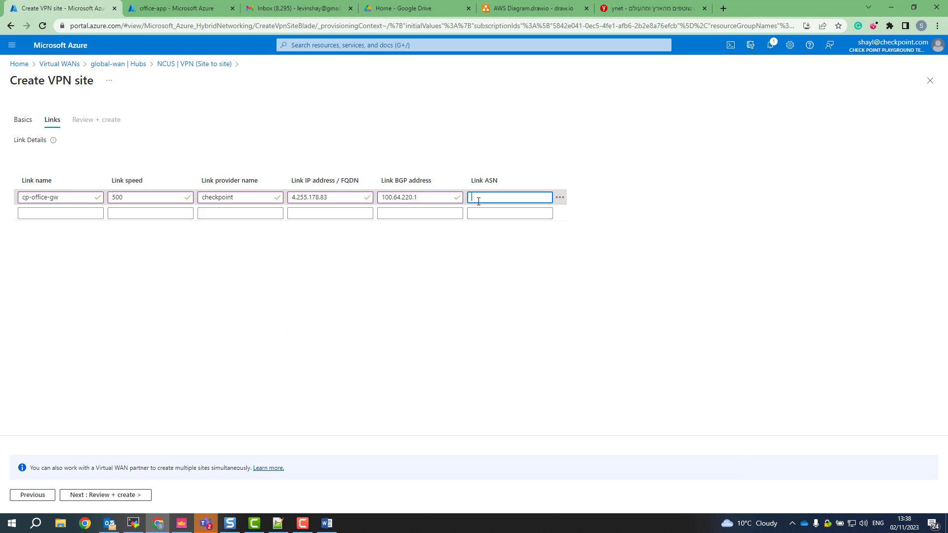
pyautogui.hotkey('alt', 'Tab')
pyautogui.click(333, 443)
pyautogui.write('show')
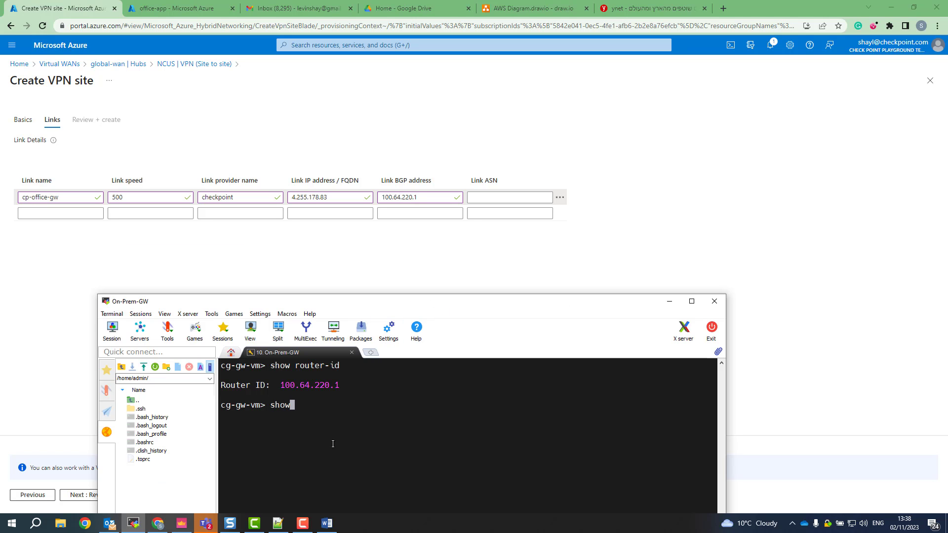
pyautogui.write(' as')
pyautogui.press('Return')
pyautogui.doubleClick(247, 435)
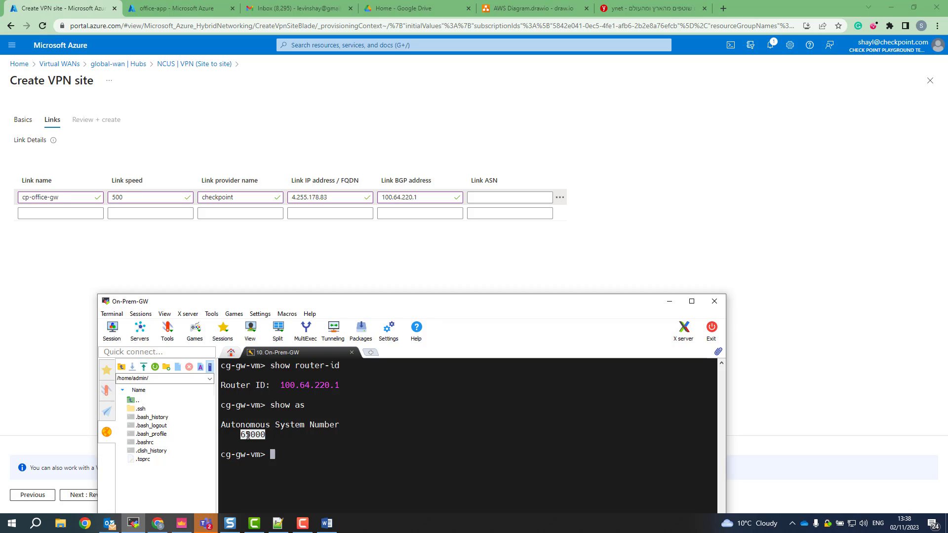
pyautogui.hotkey('ctrl', 'c')
pyautogui.click(480, 196)
pyautogui.hotkey('ctrl', 'v')
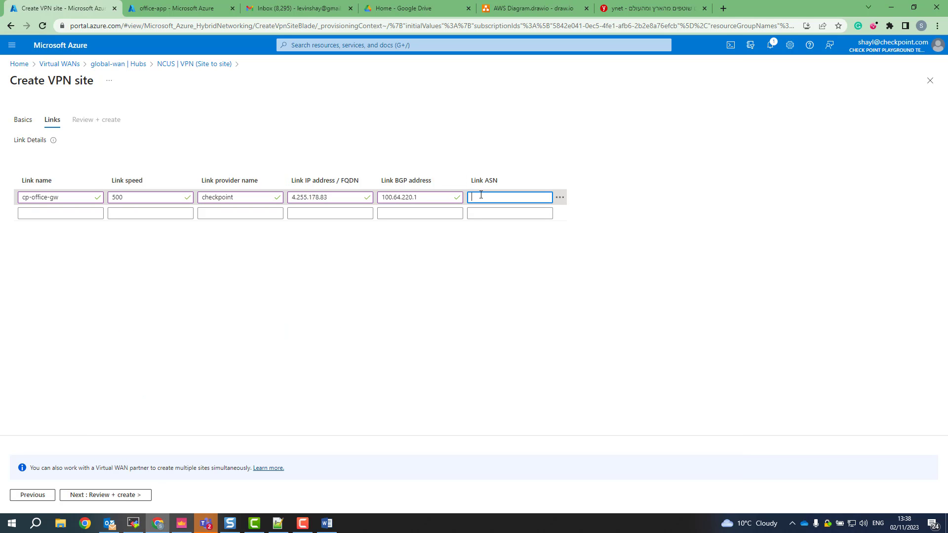
pyautogui.click(483, 288)
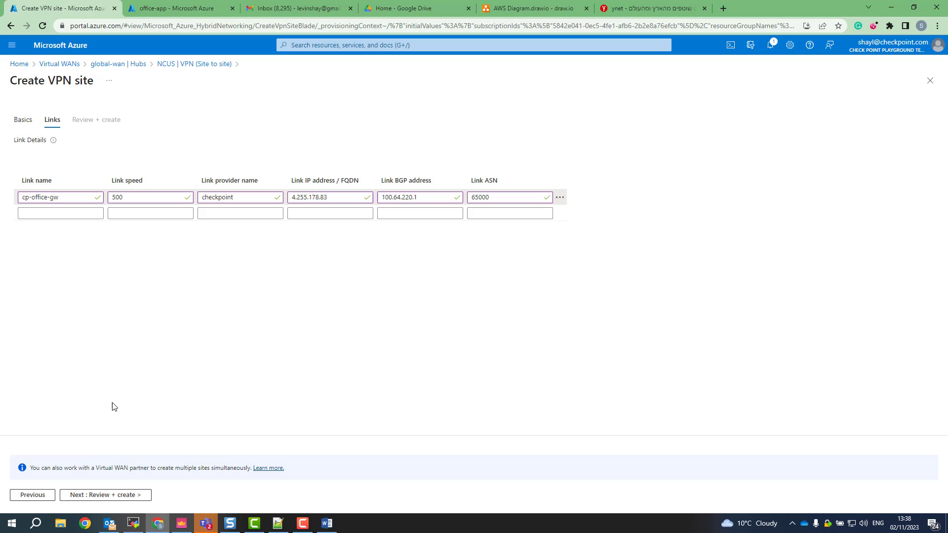
# - Review and create the To-On-Premises VPN site, then open it
pyautogui.click(109, 495)
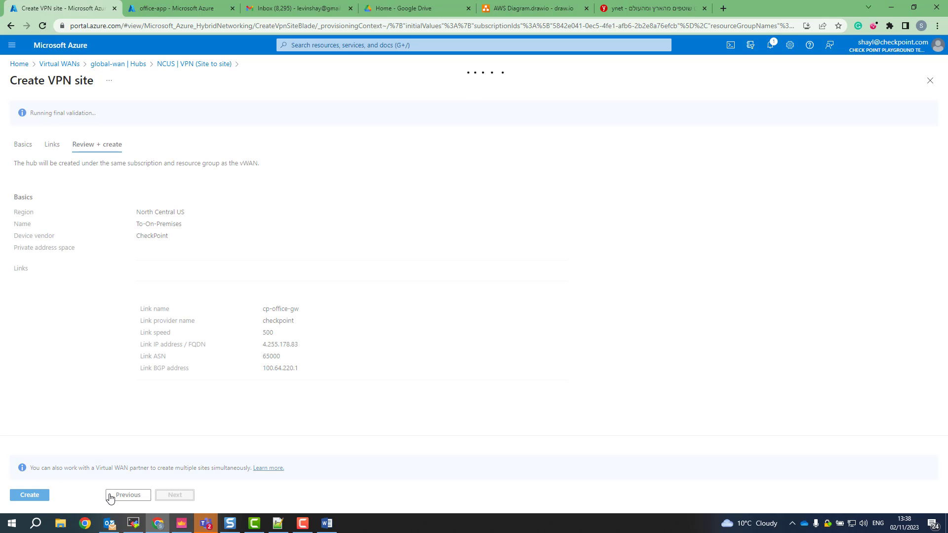
pyautogui.click(29, 495)
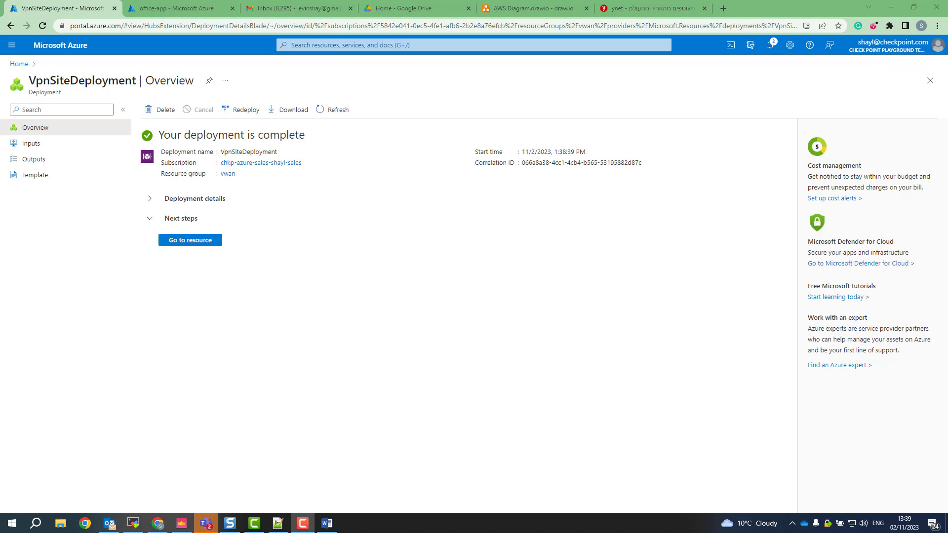
pyautogui.click(210, 240)
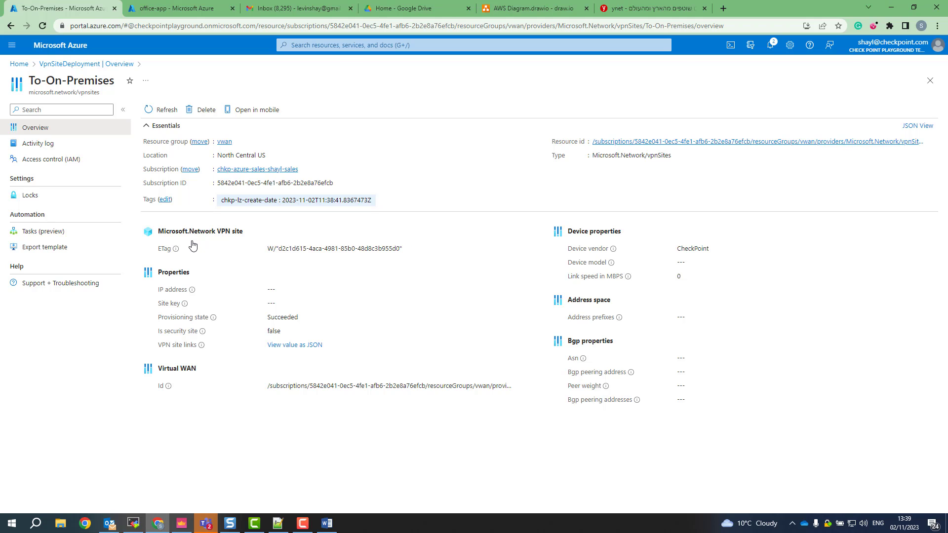
# - In the NCUS hub's site-to-site VPN list, clear the hub filter and select To-On-Premises
pyautogui.click(321, 45)
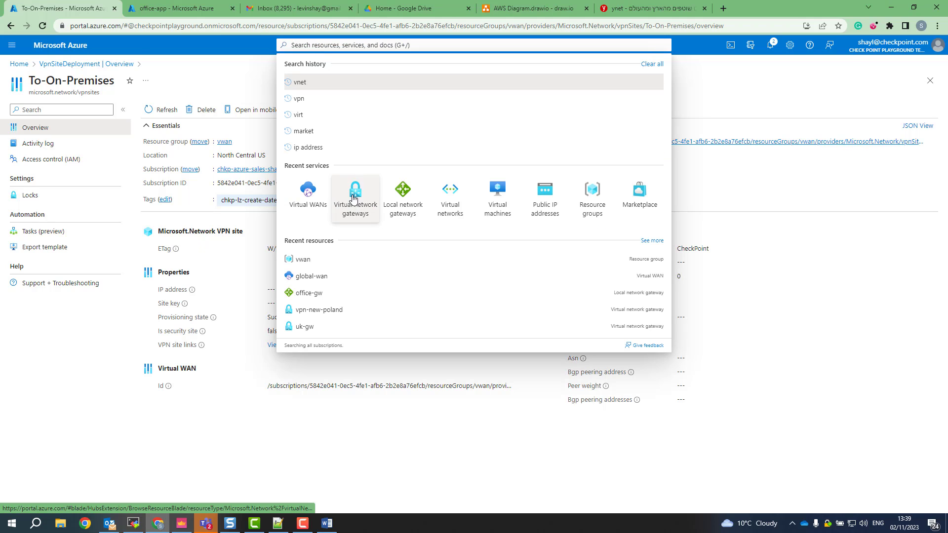
pyautogui.click(312, 196)
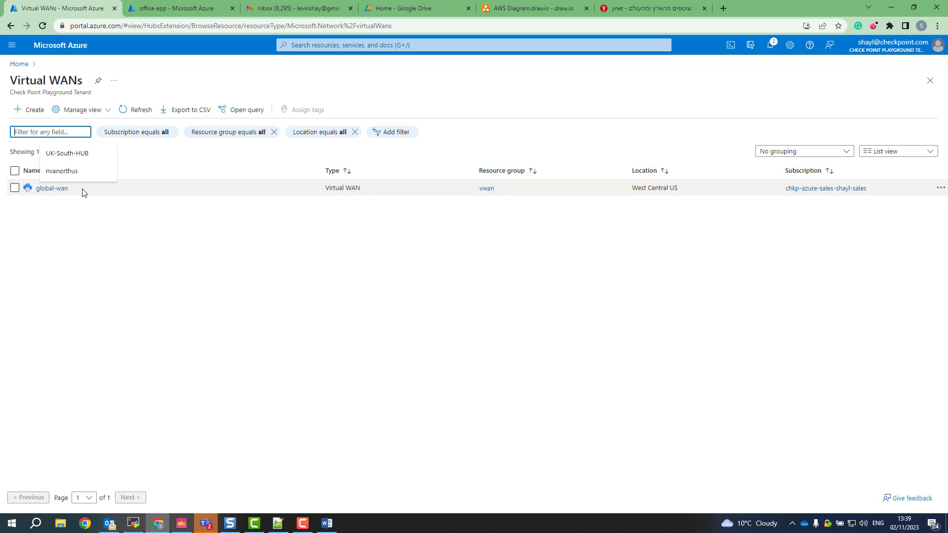
pyautogui.click(56, 189)
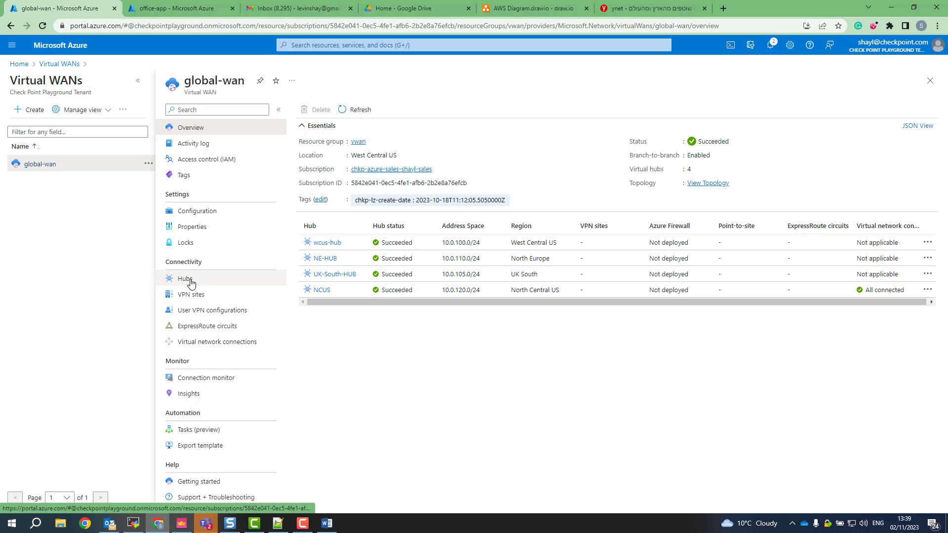
pyautogui.click(322, 290)
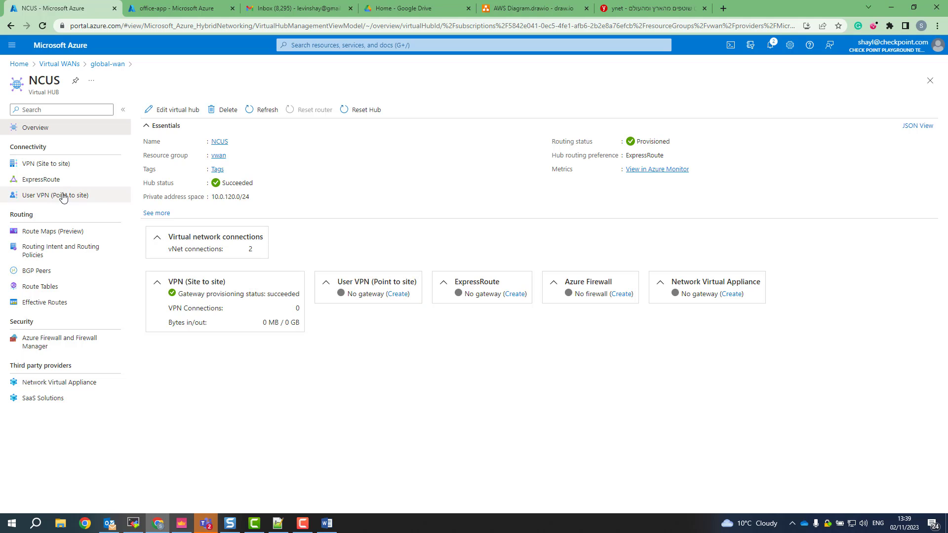
pyautogui.click(42, 165)
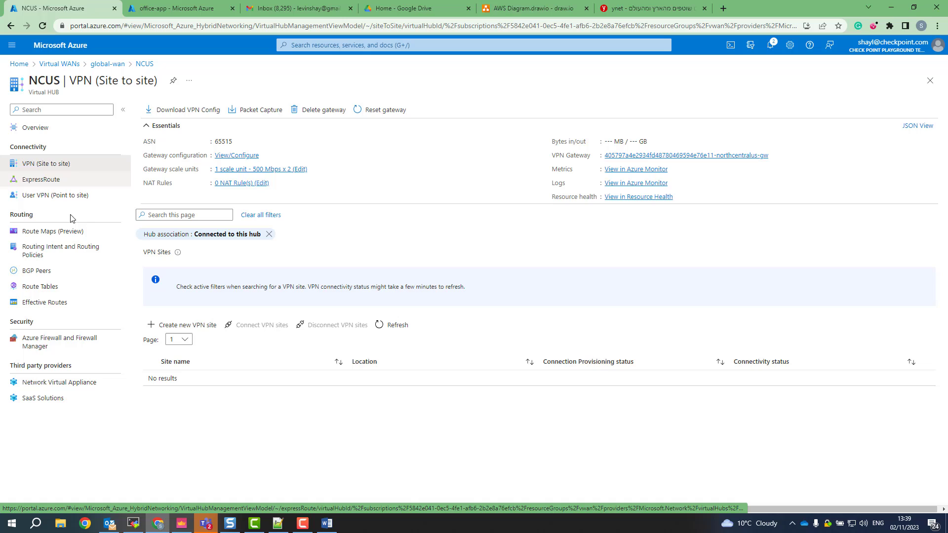
pyautogui.click(269, 234)
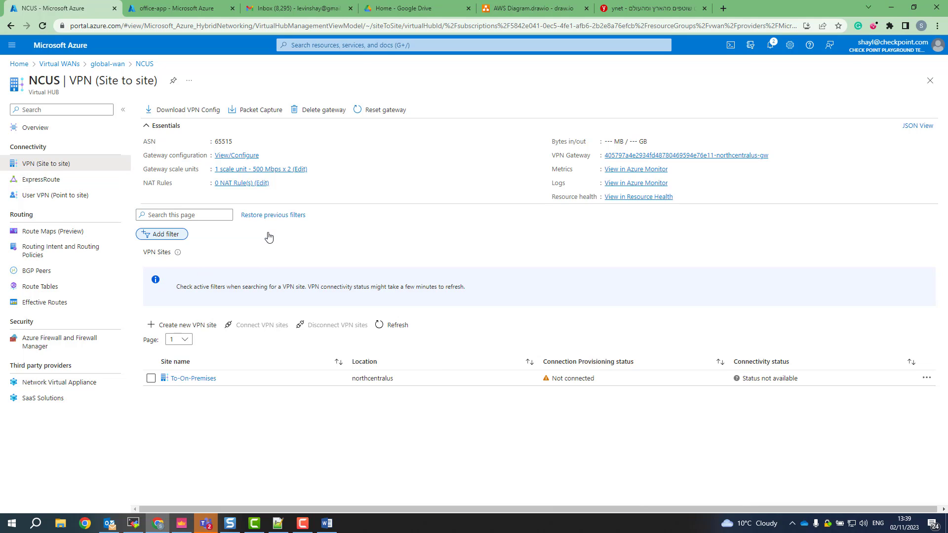
pyautogui.click(151, 378)
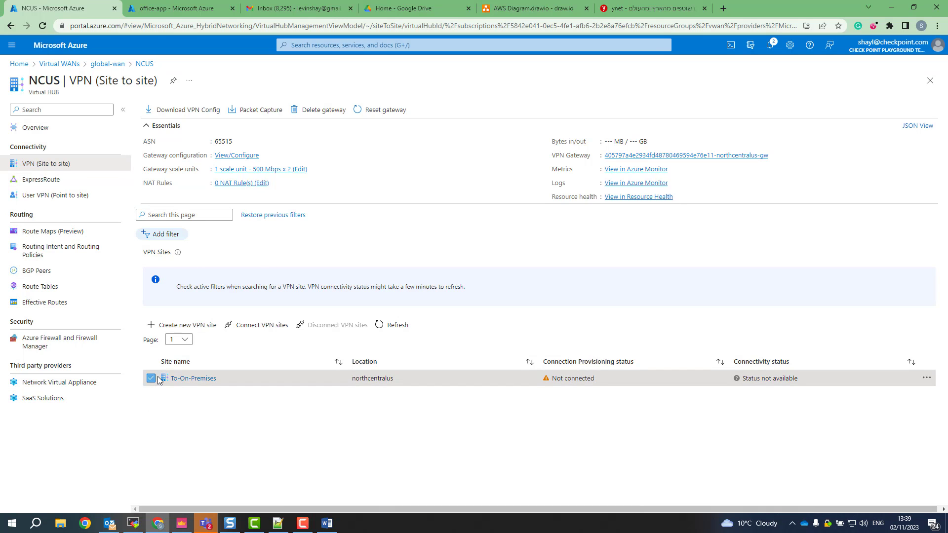
# - Connect To-On-Premises to the NCUS hub with a pre-shared key and default IKEv2 settings
pyautogui.click(247, 329)
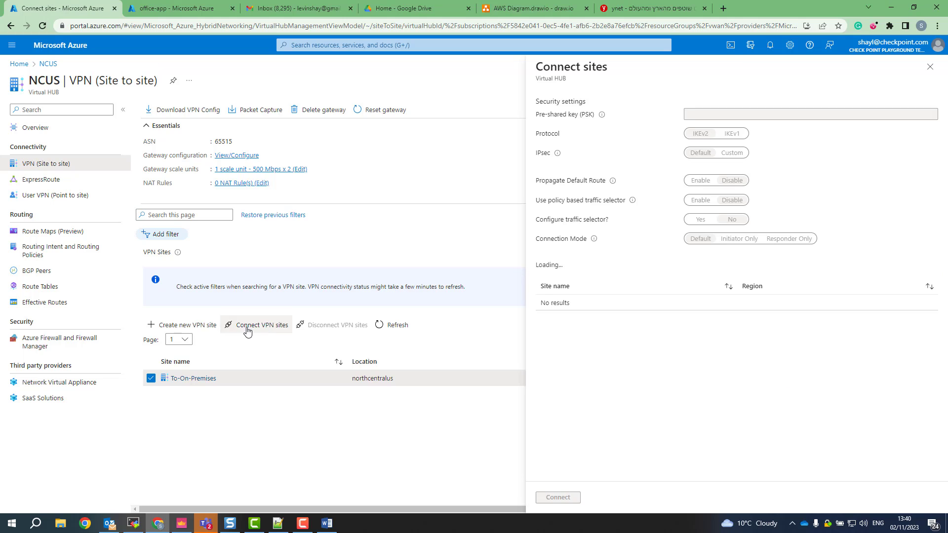
pyautogui.click(720, 113)
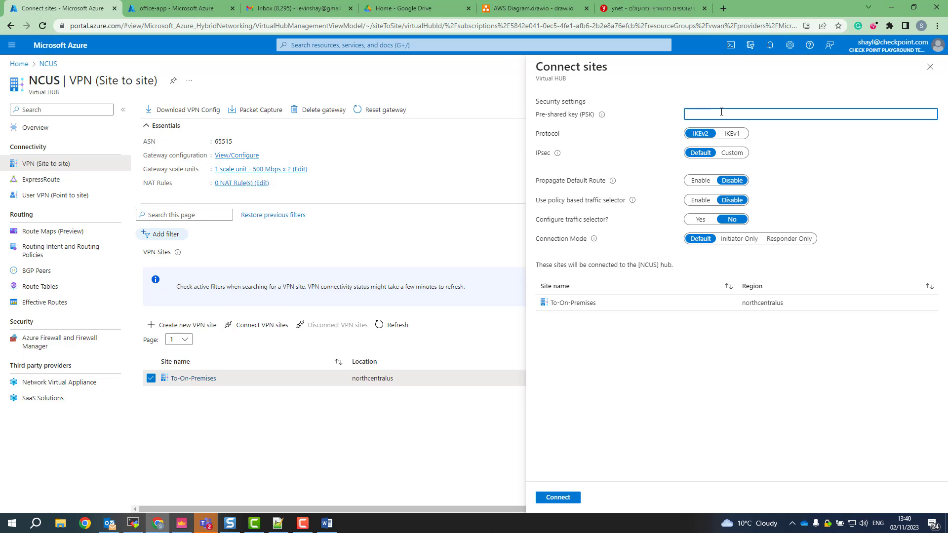
pyautogui.write('•••••••••••••••••••••••••••••••••')
pyautogui.click(555, 499)
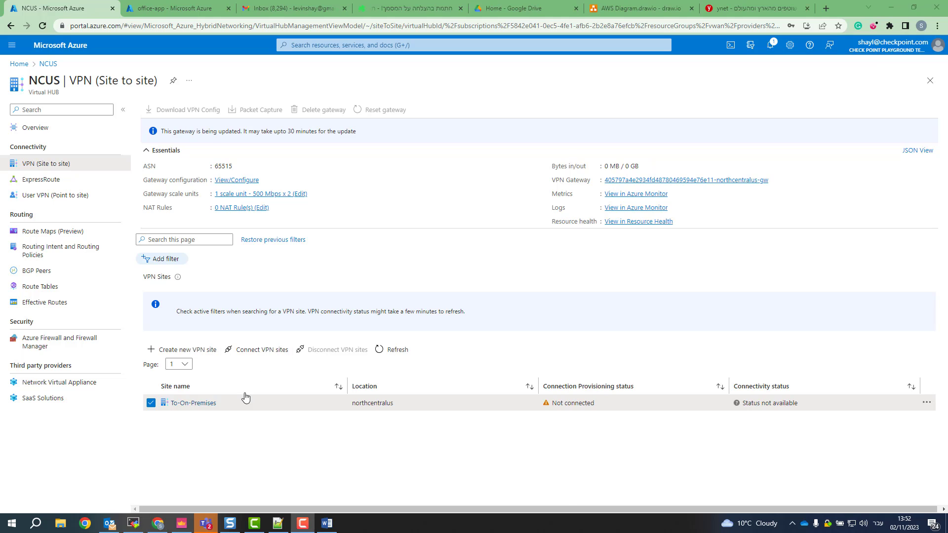
# - Import the North Central US vWAN VPN gateway from the Azure data center as a SmartConsole object
pyautogui.click(182, 524)
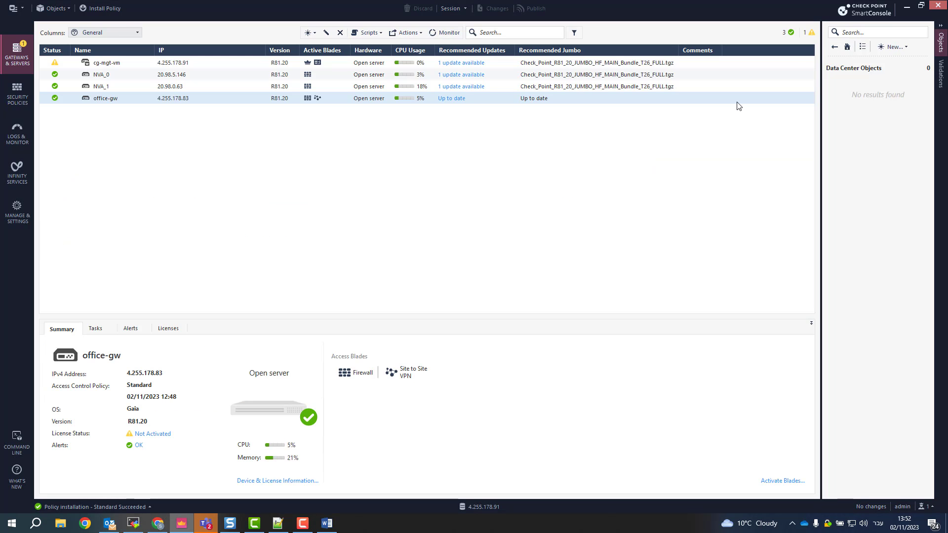
pyautogui.click(837, 47)
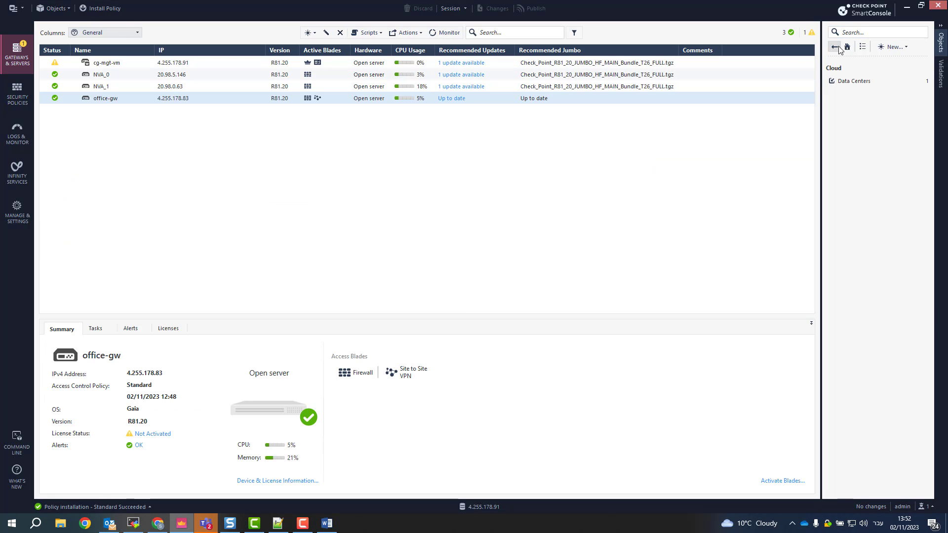
pyautogui.click(853, 80)
pyautogui.rightClick(846, 82)
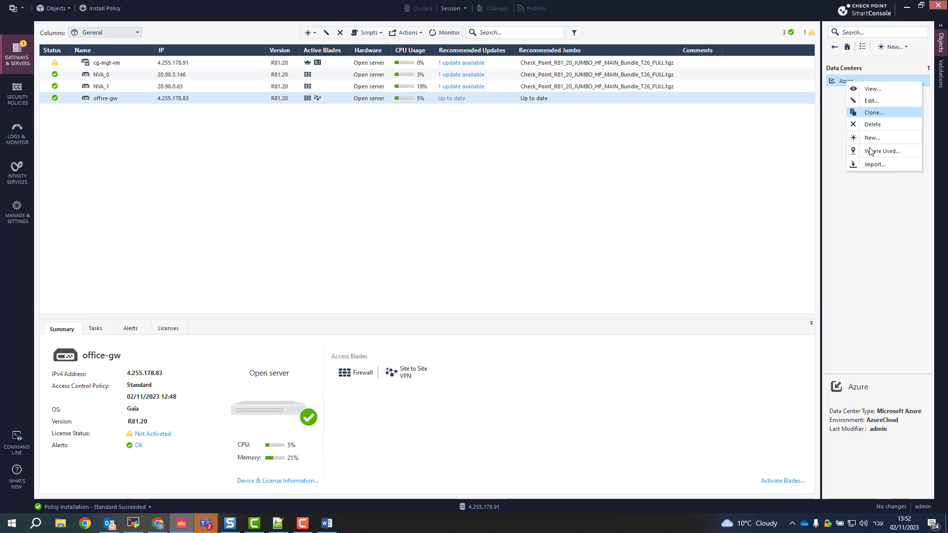
pyautogui.click(875, 164)
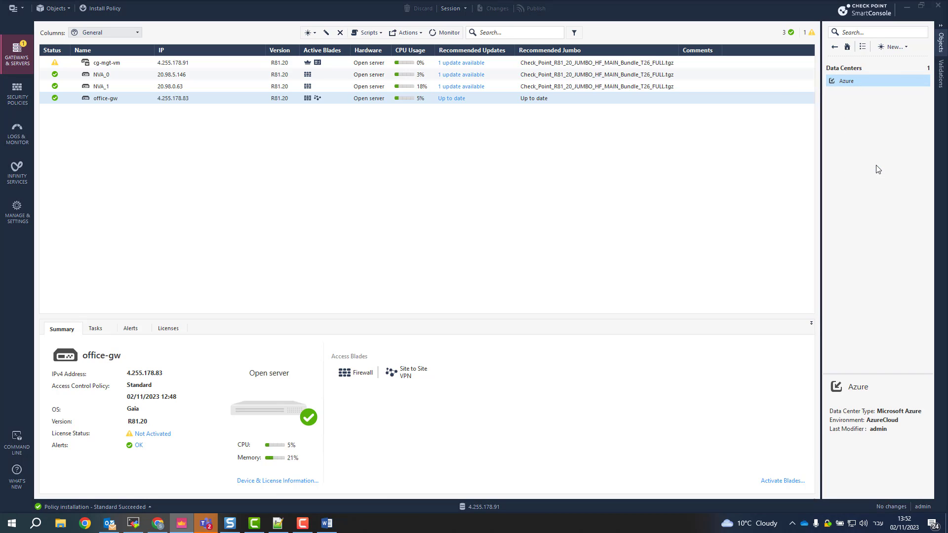
pyautogui.click(126, 140)
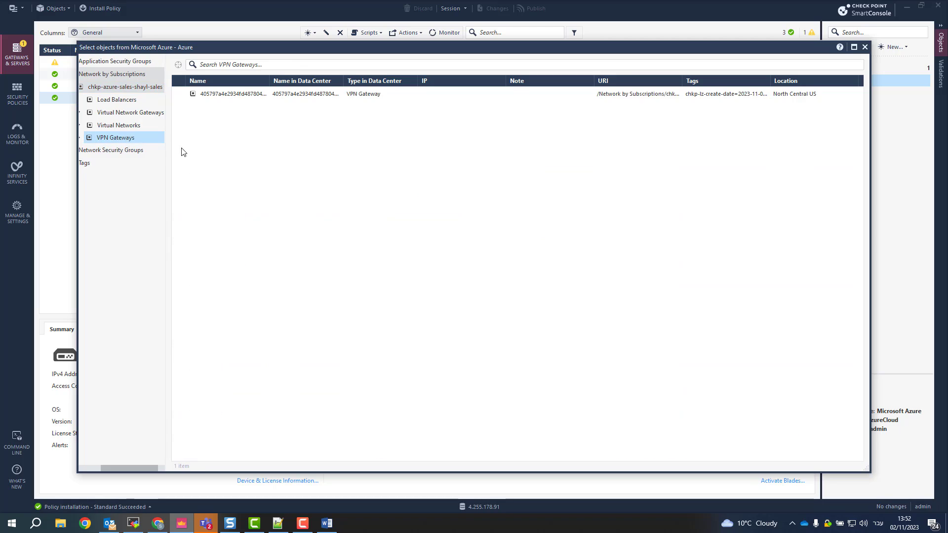
pyautogui.click(178, 94)
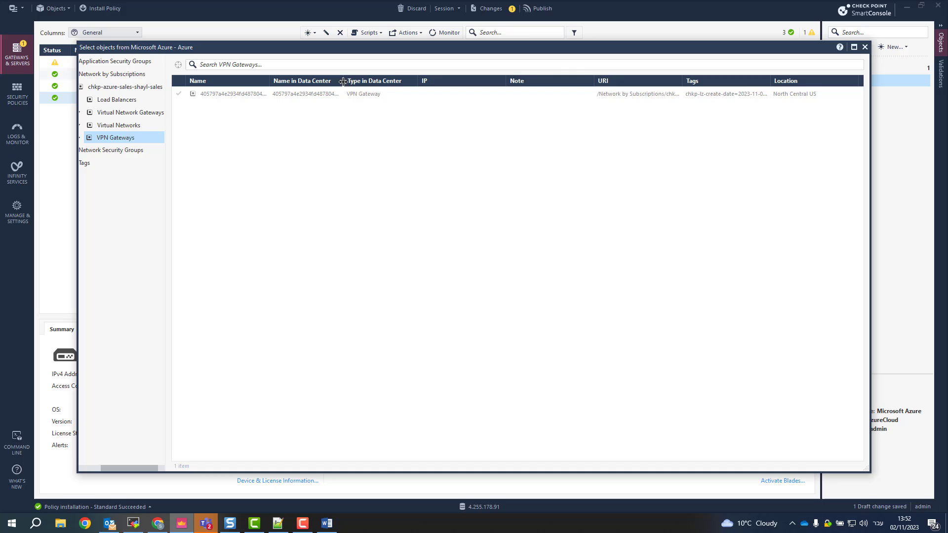
pyautogui.moveTo(344, 81); pyautogui.dragTo(372, 81)
pyautogui.moveTo(445, 86); pyautogui.dragTo(457, 85)
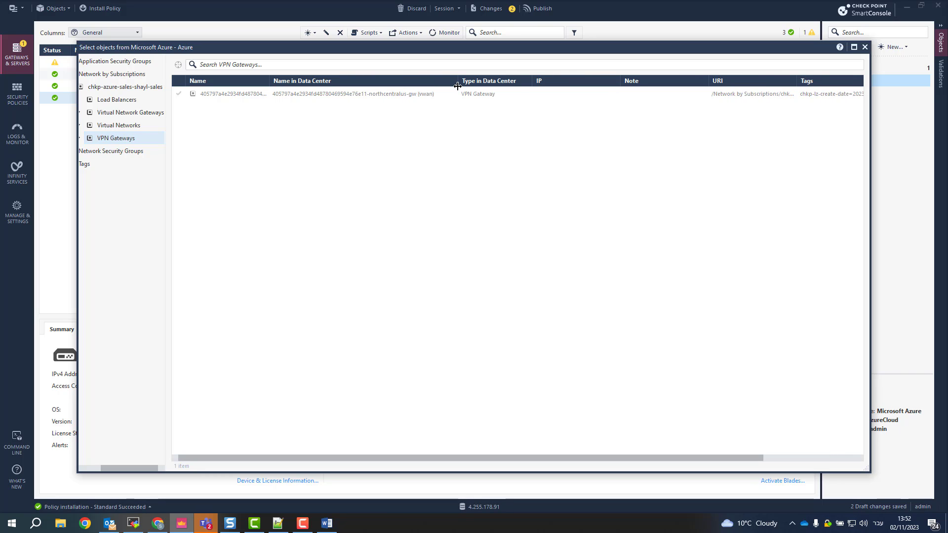
pyautogui.click(864, 47)
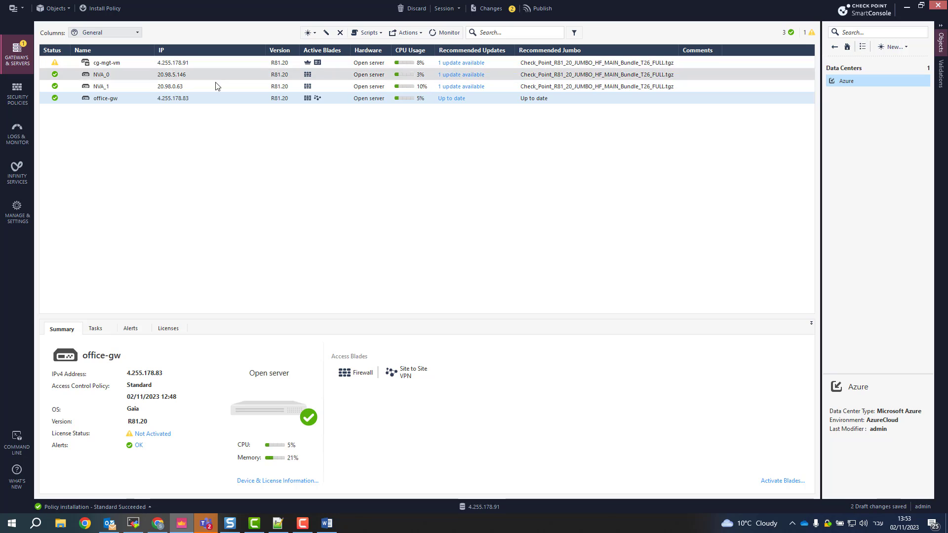
# - Create meshed VPN community 'VWan' with the Azure VPN gateway and office-gw as members
pyautogui.click(9, 98)
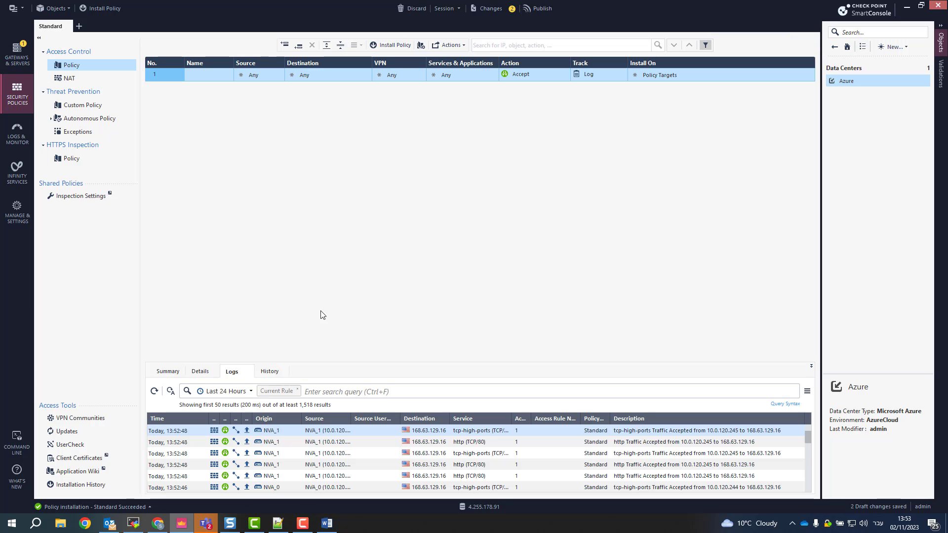
pyautogui.click(71, 418)
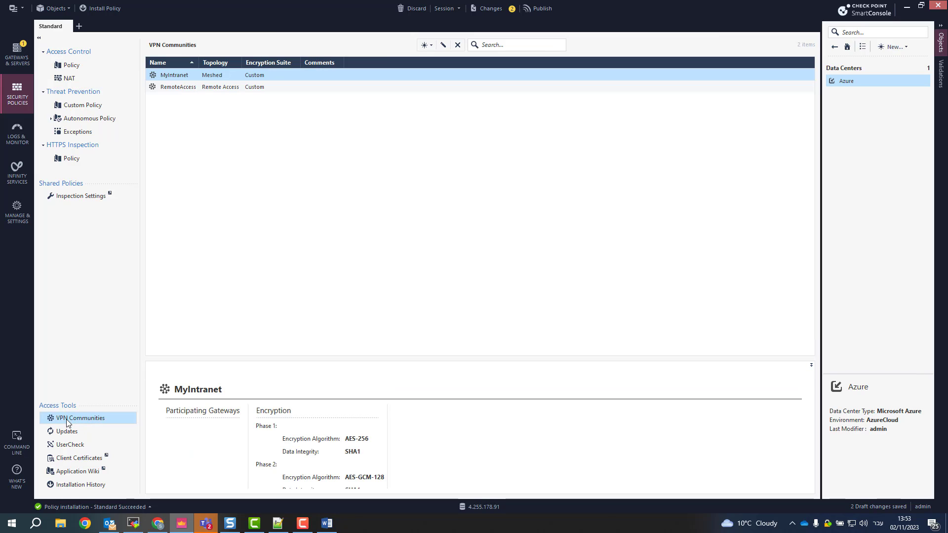
pyautogui.click(425, 48)
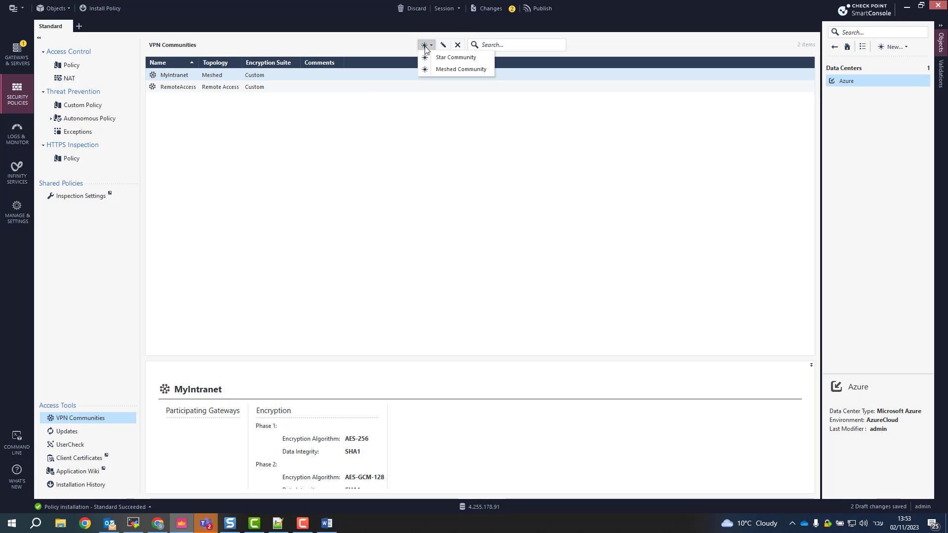
pyautogui.click(445, 69)
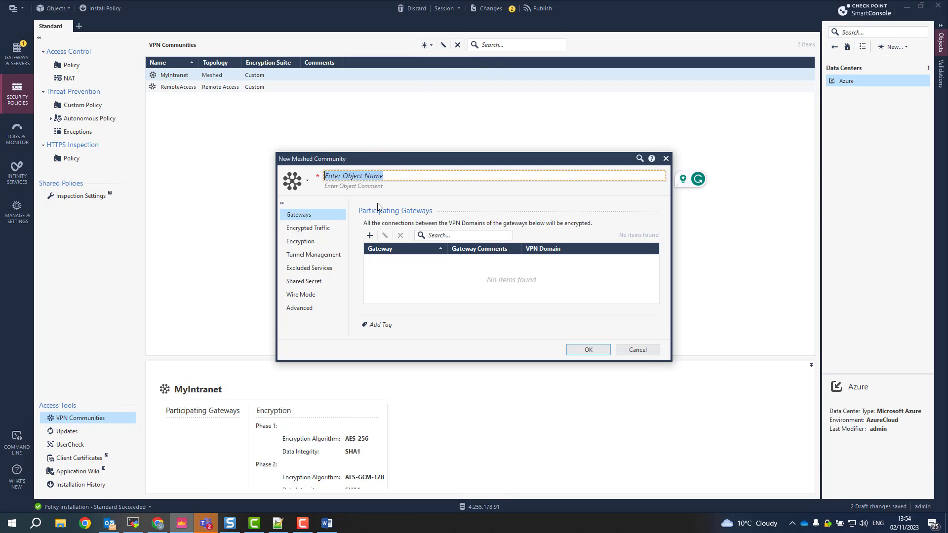
pyautogui.write('VWan')
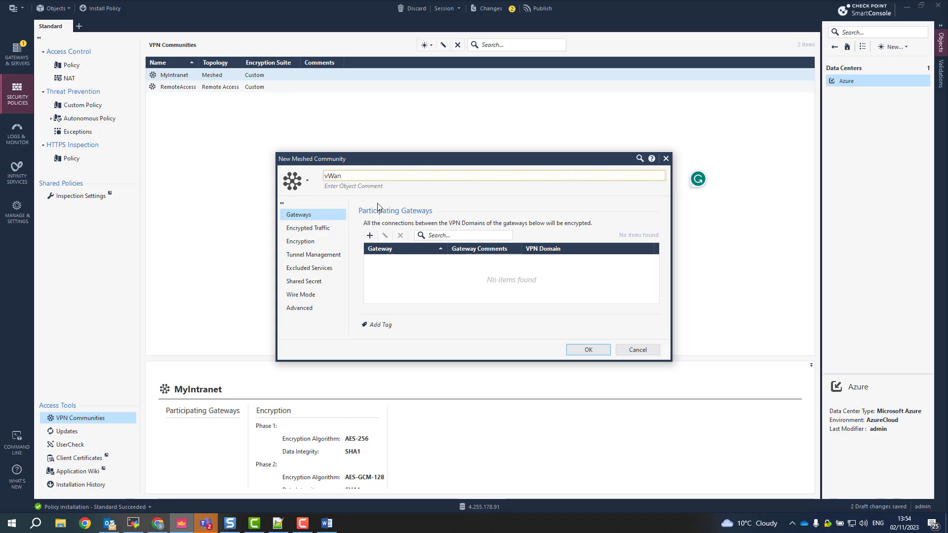
pyautogui.click(369, 235)
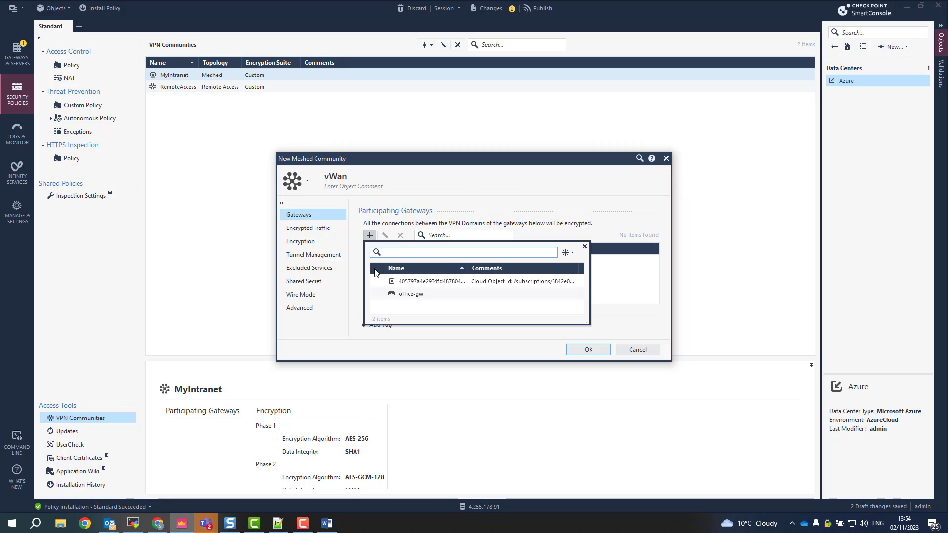
pyautogui.click(378, 290)
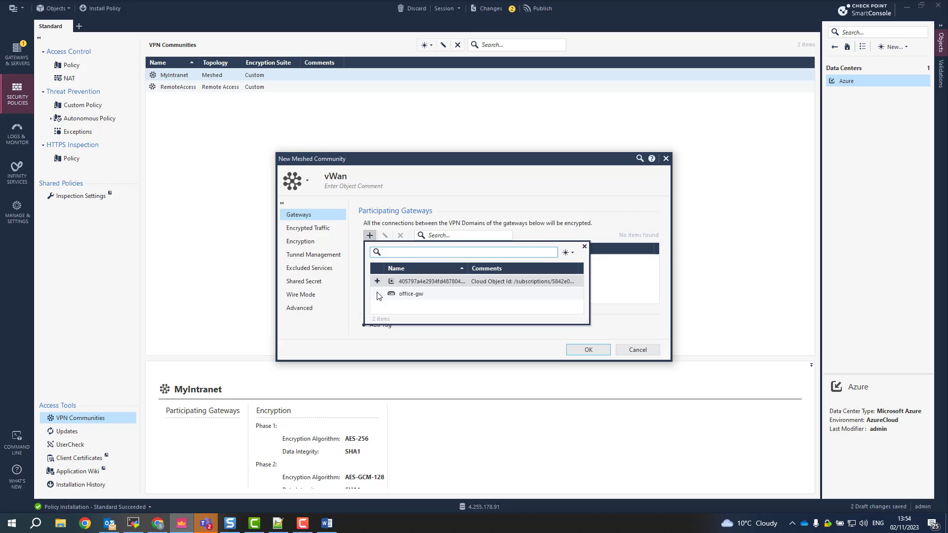
pyautogui.click(377, 294)
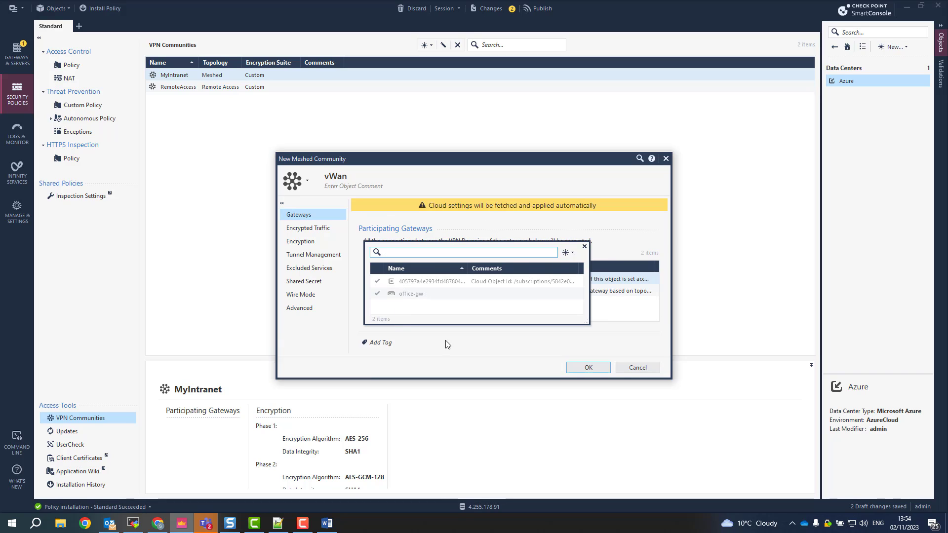
pyautogui.click(585, 368)
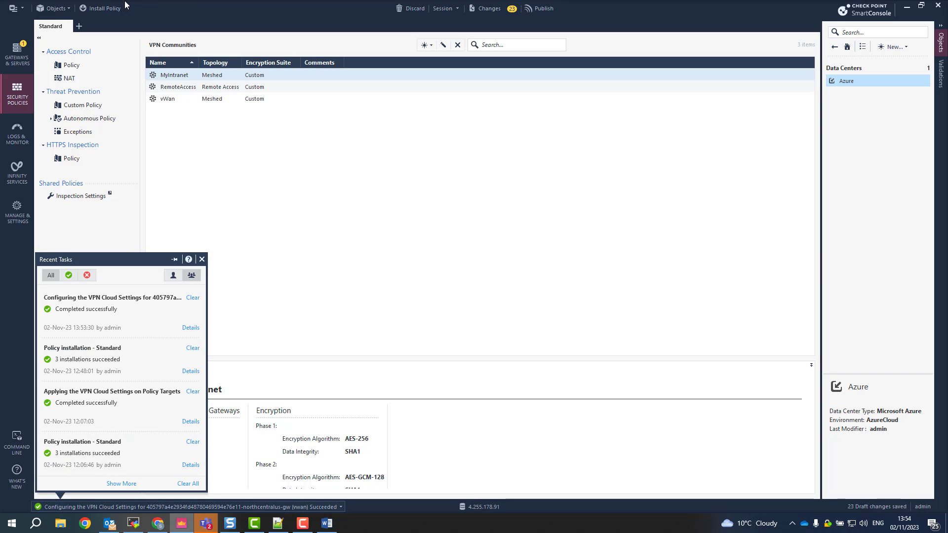
# - Publish the pending changes and install the Standard policy on office-gw
pyautogui.click(102, 9)
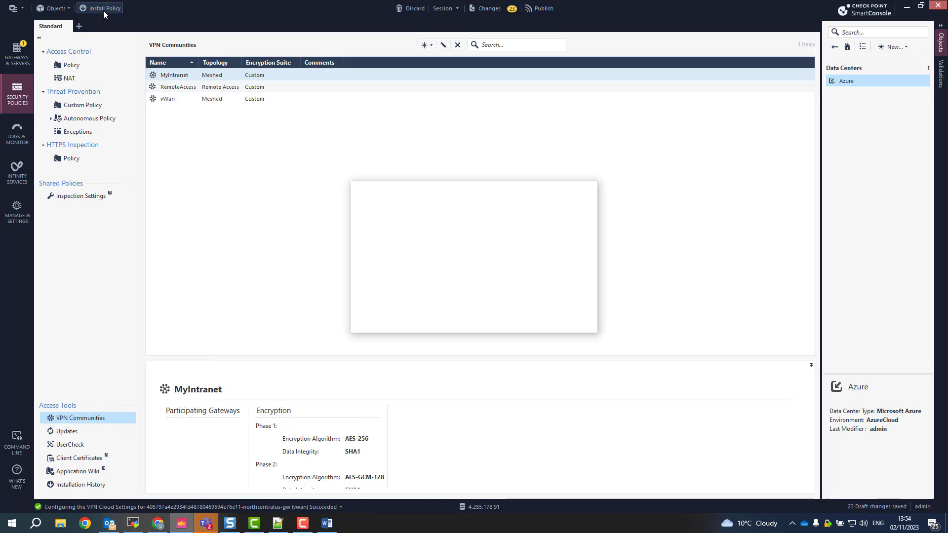
pyautogui.click(518, 321)
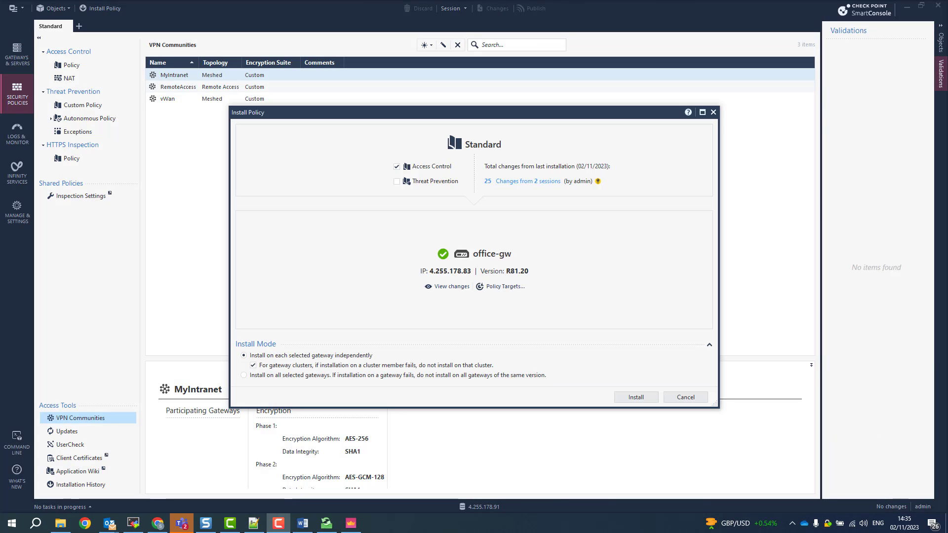
pyautogui.click(635, 397)
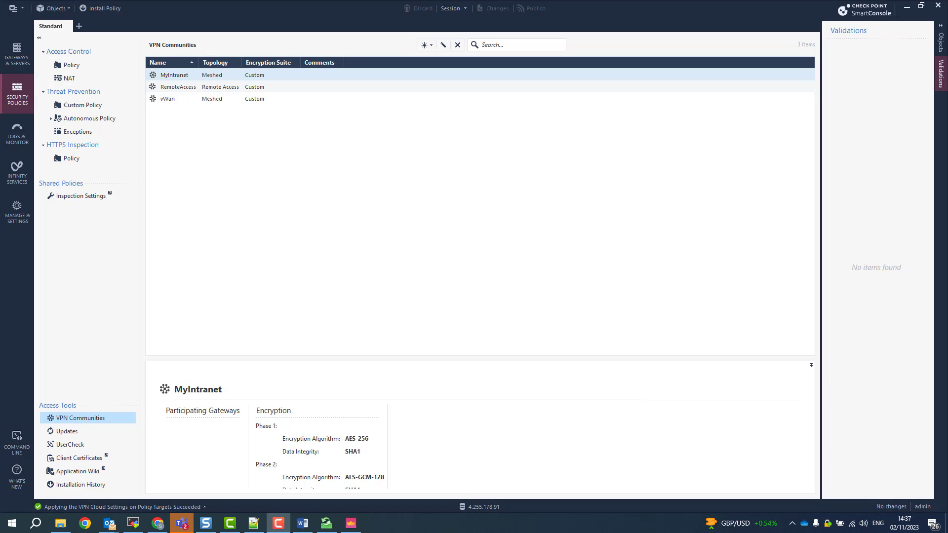
# - In the gateway terminal, list the site-to-site VPN tunnels with 'vpn tu tlist'
pyautogui.click(135, 523)
pyautogui.press('Return')
pyautogui.write('vpn')
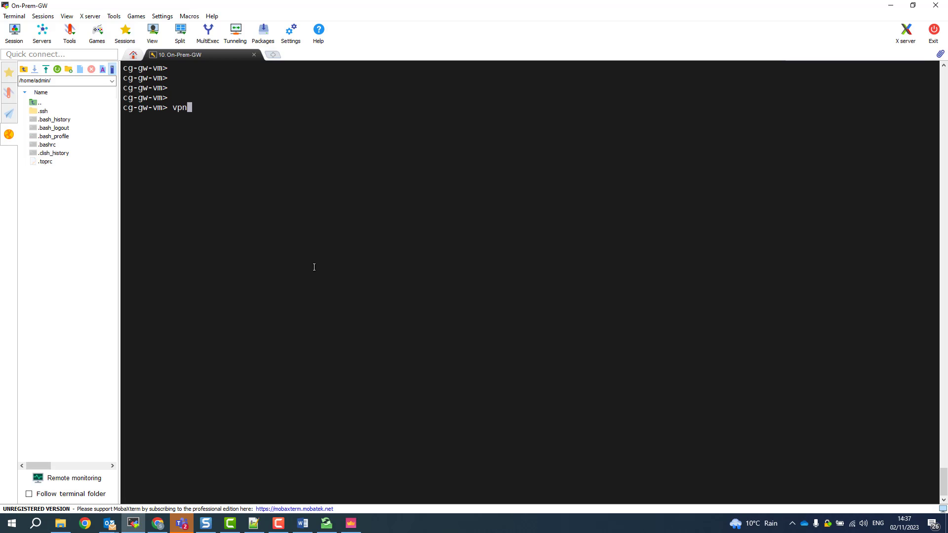
pyautogui.write(' tu tlist')
pyautogui.press('Return')
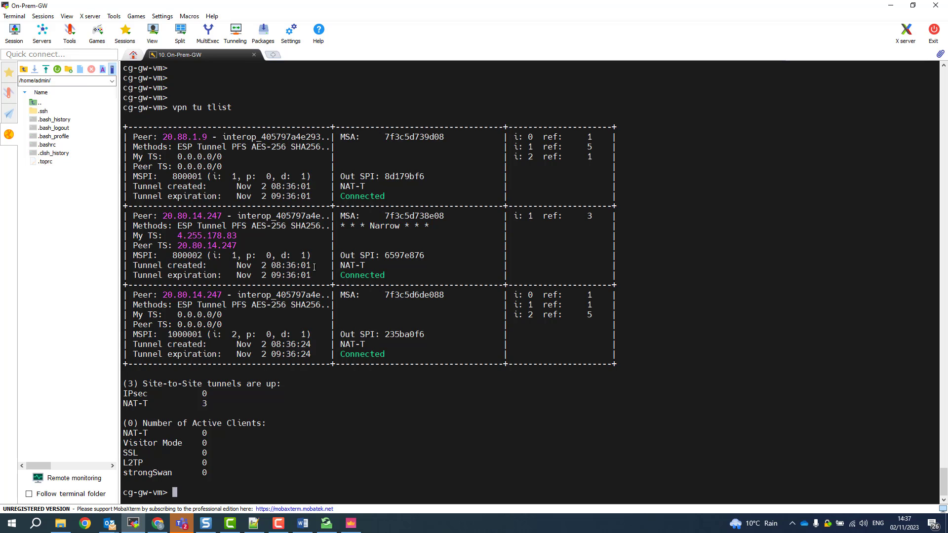
# - Clear the screen and check that BGP peers 10.0.120.12 and 10.0.120.13 are Established
pyautogui.write('clear')
pyautogui.press('Return')
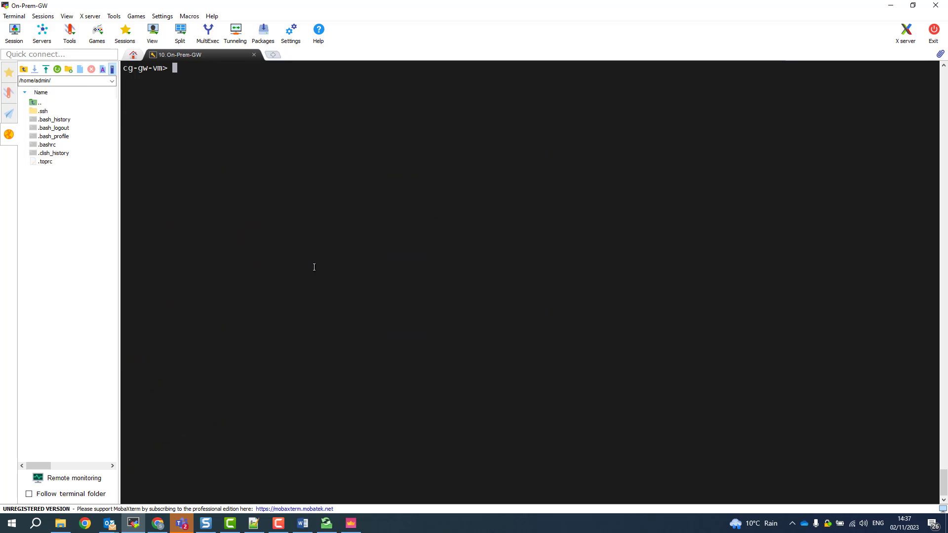
pyautogui.write('show bgp peers')
pyautogui.press('Return')
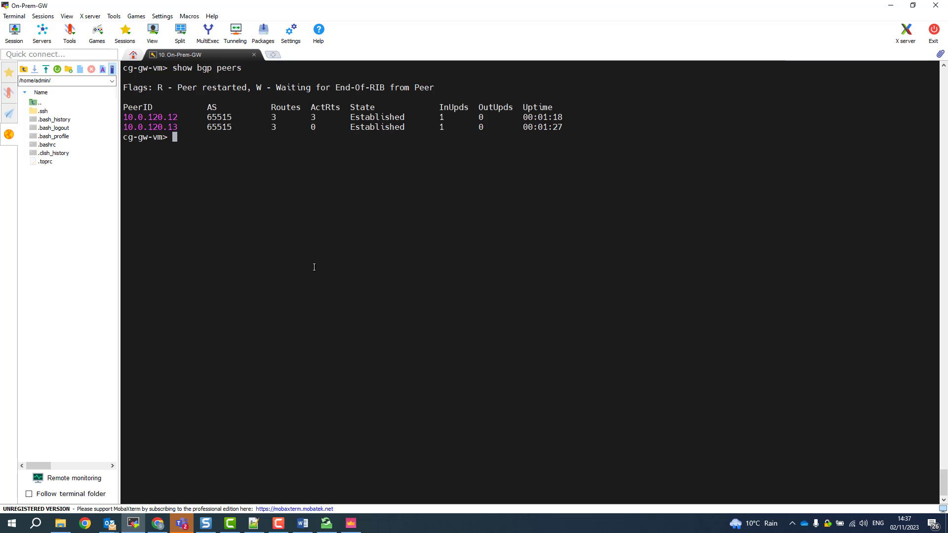
pyautogui.press('Return')
pyautogui.write('shoe bgp p')
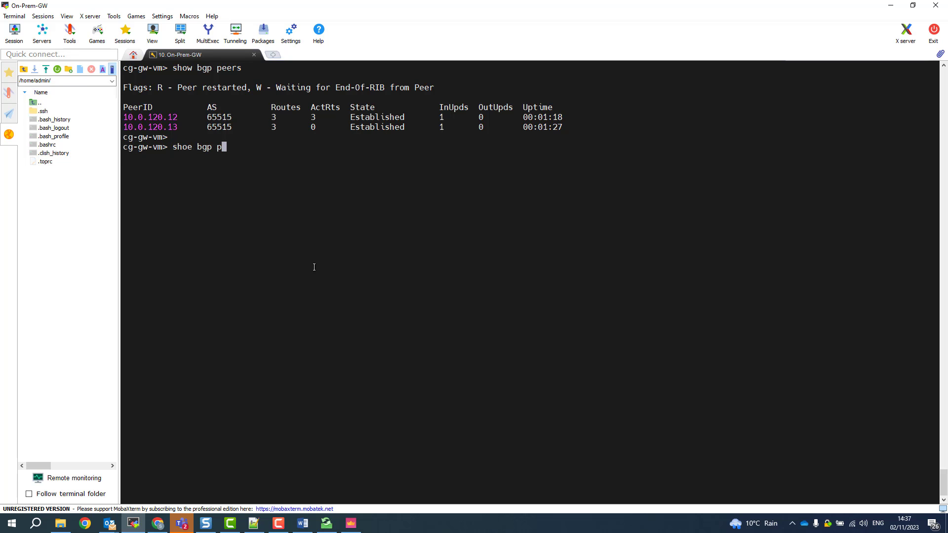
pyautogui.write('eer')
pyautogui.press('Tab')
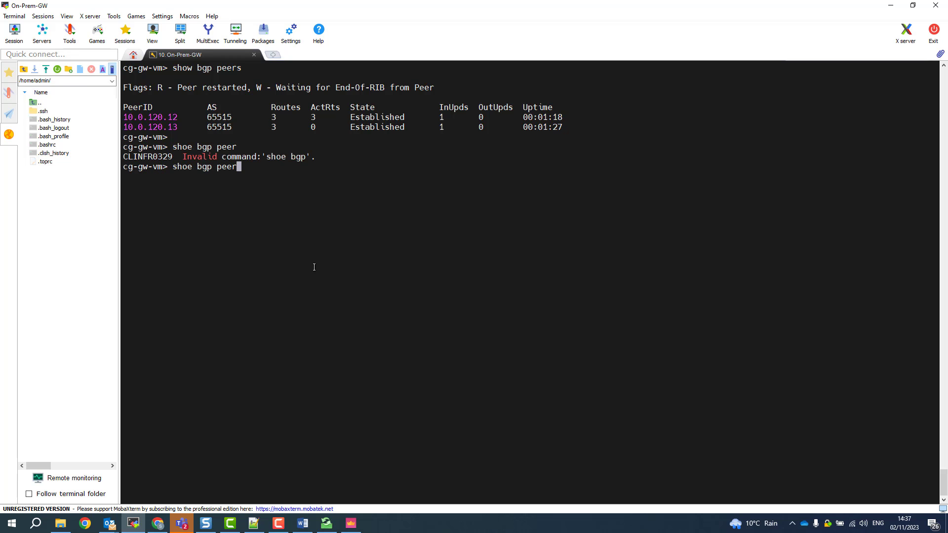
pyautogui.press('BackSpace')
pyautogui.press('BackSpace')
pyautogui.press('BackSpace')
pyautogui.press('BackSpace')
pyautogui.press('BackSpace')
pyautogui.press('BackSpace')
pyautogui.press('BackSpace')
pyautogui.press('BackSpace')
pyautogui.press('BackSpace')
pyautogui.press('BackSpace')
pyautogui.press('BackSpace')
pyautogui.press('BackSpace')
pyautogui.press('BackSpace')
pyautogui.write('show bgp pee')
# - Show routes received from peer 10.0.120.12 with 'show bgp peer 10.0.120.12 adj-rib-in'
pyautogui.press('Tab')
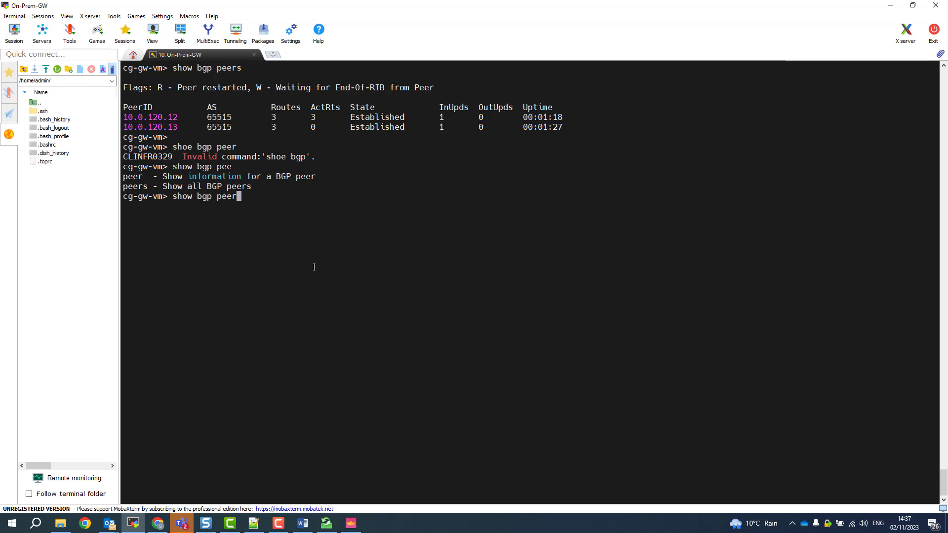
pyautogui.press('Tab')
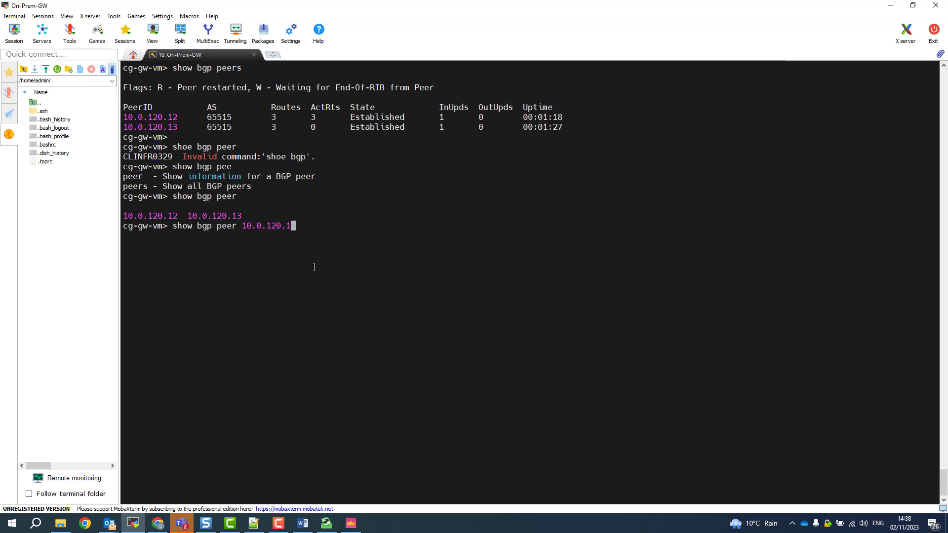
pyautogui.write('2')
pyautogui.press('Tab')
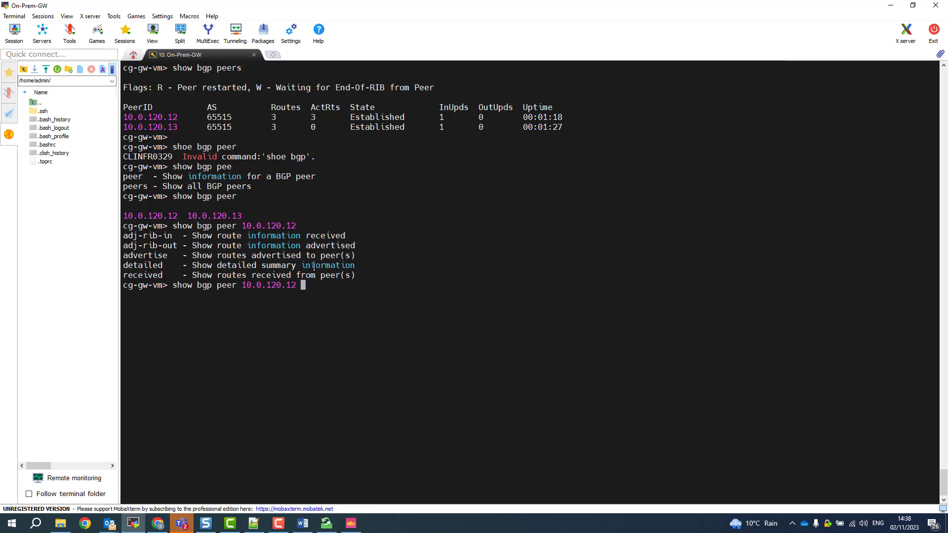
pyautogui.write('adj-rib-in')
pyautogui.press('Return')
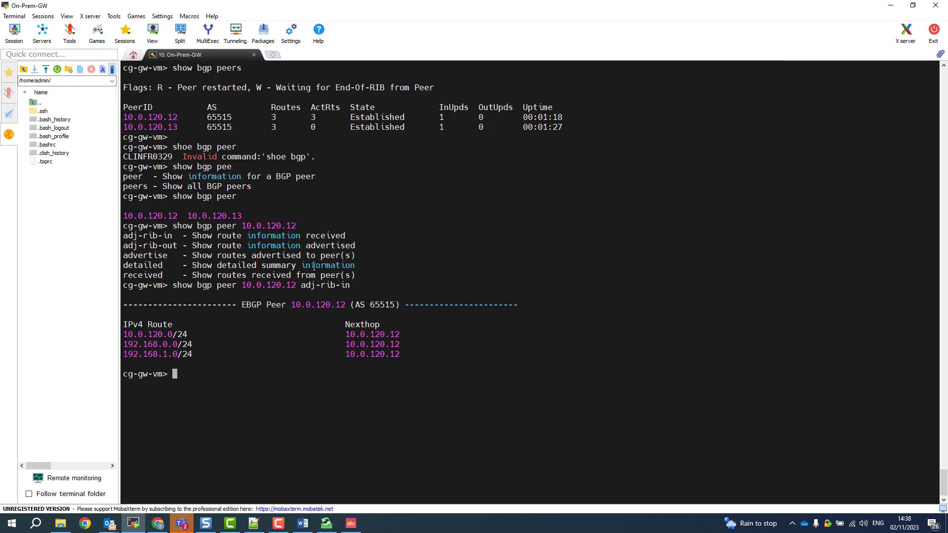
# - Show routes advertised to peer 10.0.120.12 with adj-rib-out, confirming none are sent
pyautogui.press('Up')
pyautogui.press('BackSpace')
pyautogui.press('BackSpace')
pyautogui.write('o')
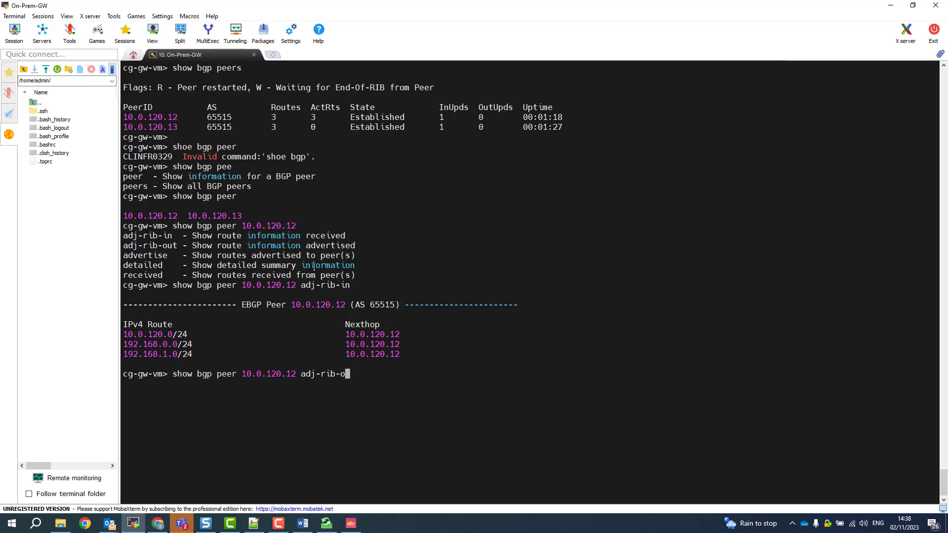
pyautogui.write('ut')
pyautogui.press('Return')
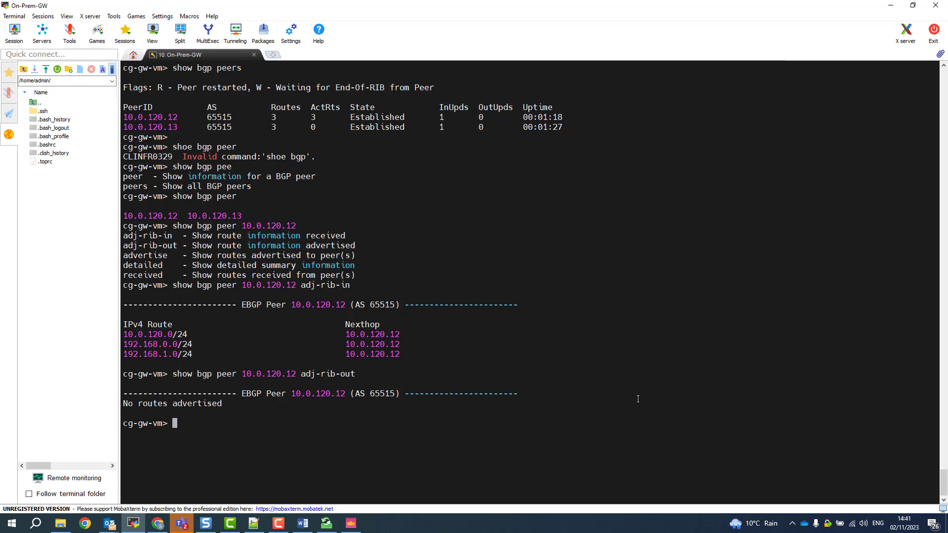
# - Build the route-redistribution command to BGP AS 65515 from static routes
pyautogui.write('set route-re')
pyautogui.press('Tab')
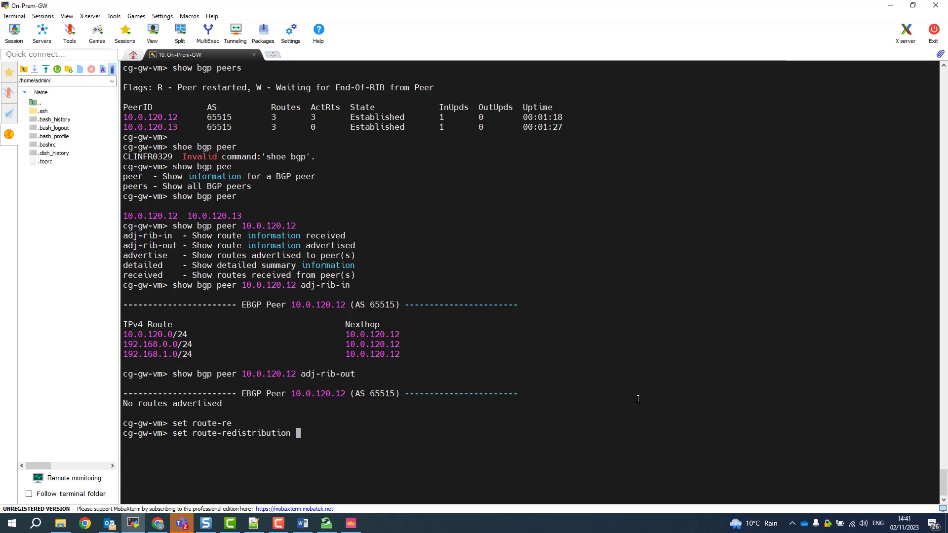
pyautogui.press('Tab')
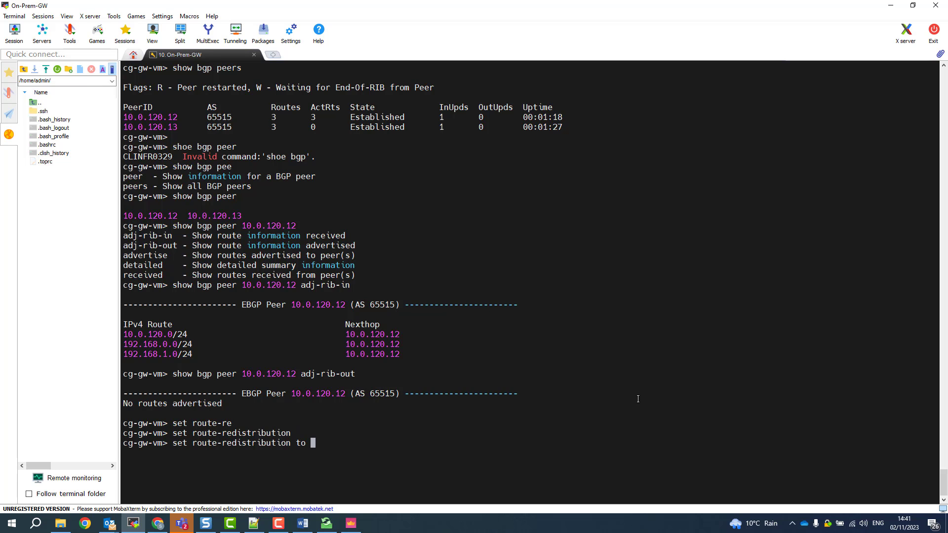
pyautogui.write('bg')
pyautogui.press('Tab')
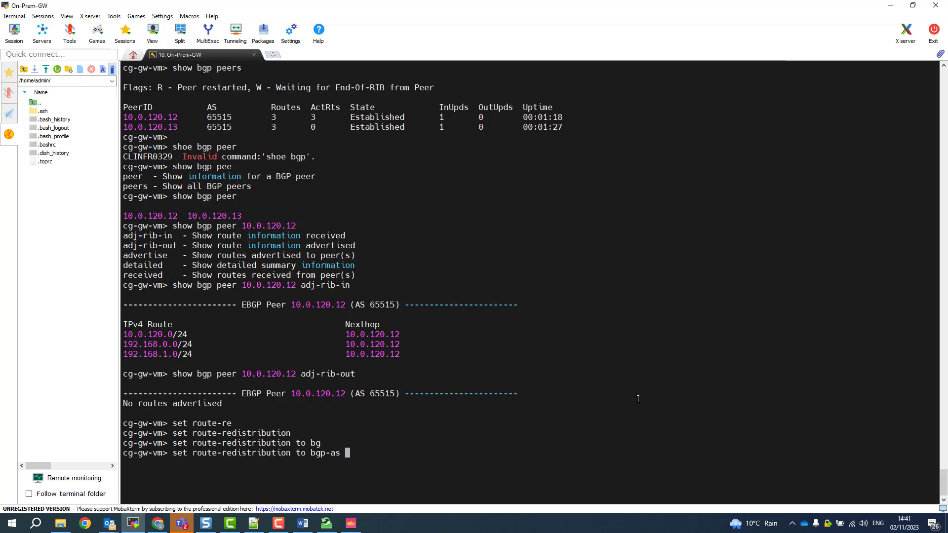
pyautogui.press('Tab')
pyautogui.write('fr')
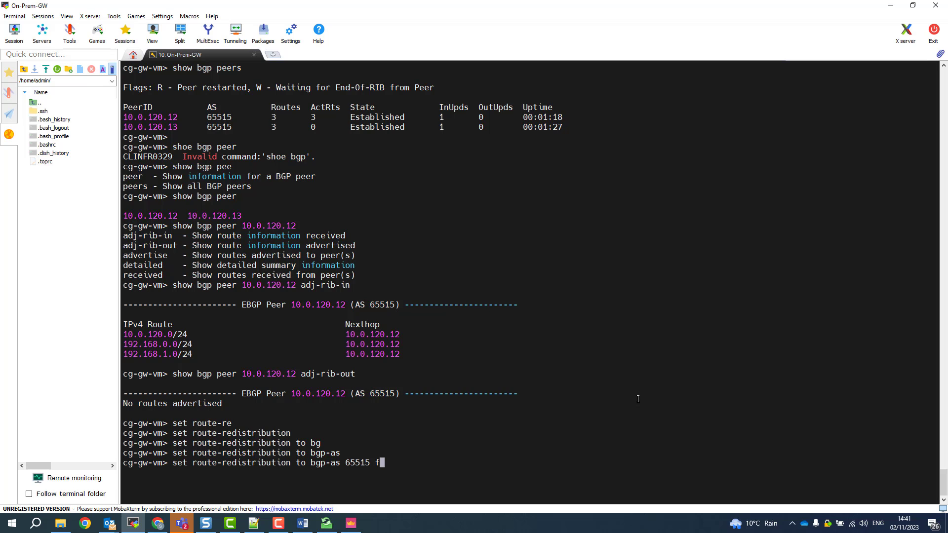
pyautogui.press('Tab')
pyautogui.write('s')
pyautogui.press('Tab')
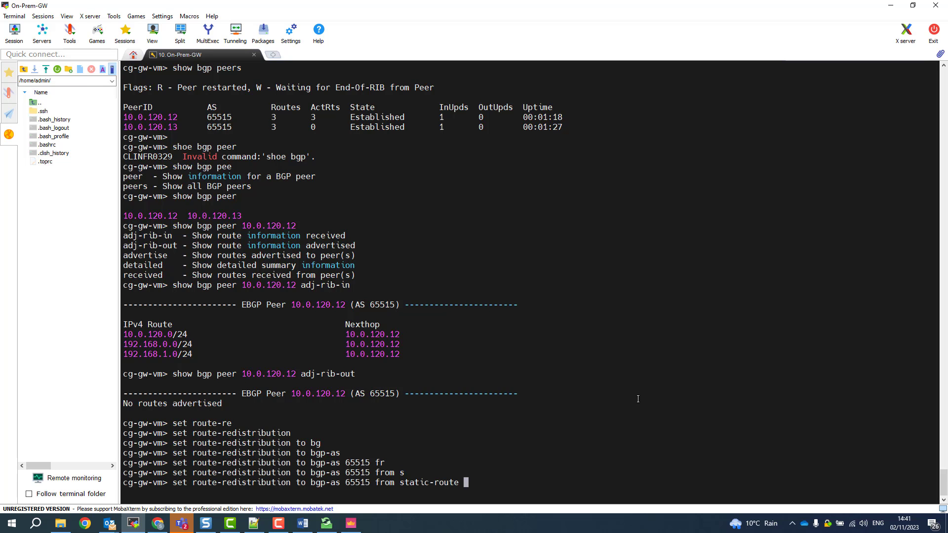
# - Turn on redistribution of 192.168.2.0/24 and confirm peer 10.0.120.12 now receives it
pyautogui.press('Tab')
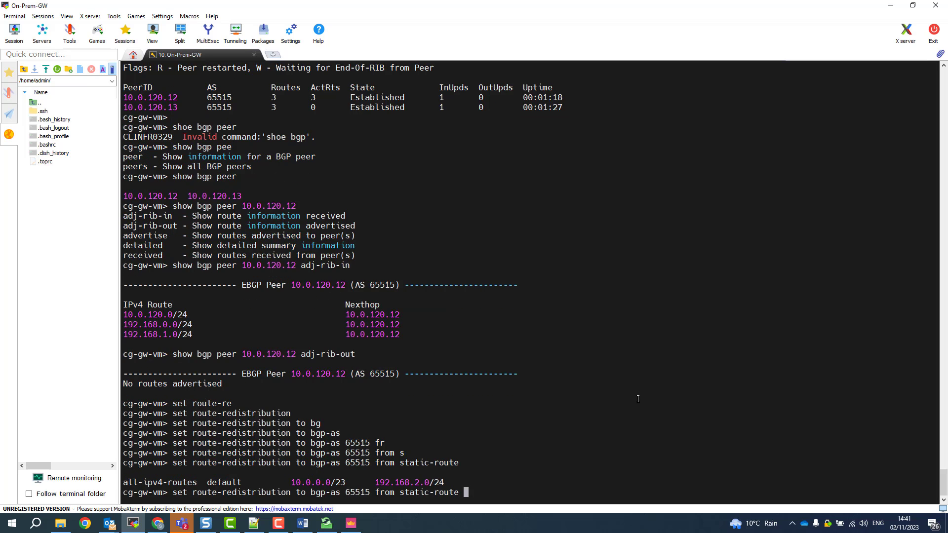
pyautogui.write('192.168.2.0/24')
pyautogui.press('Tab')
pyautogui.write('on')
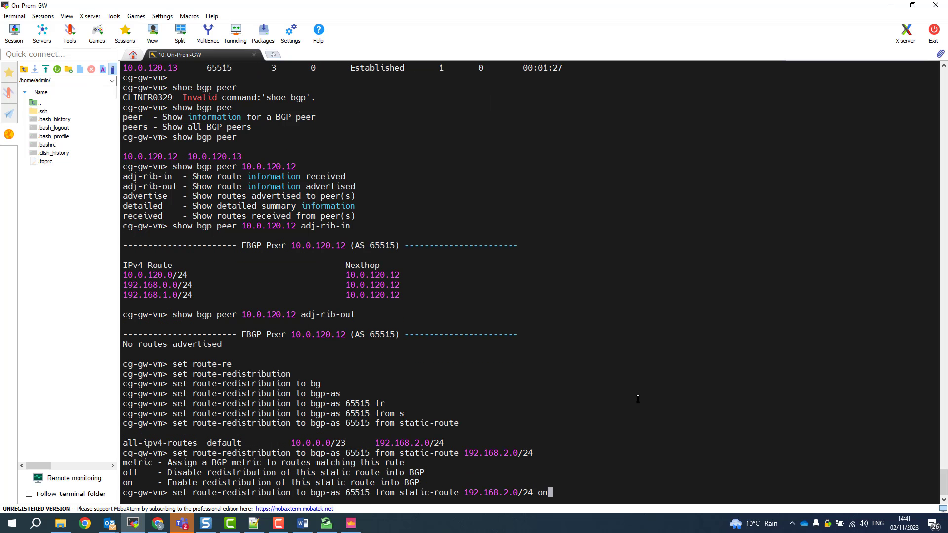
pyautogui.press('Return')
pyautogui.press('Up')
pyautogui.press('Up')
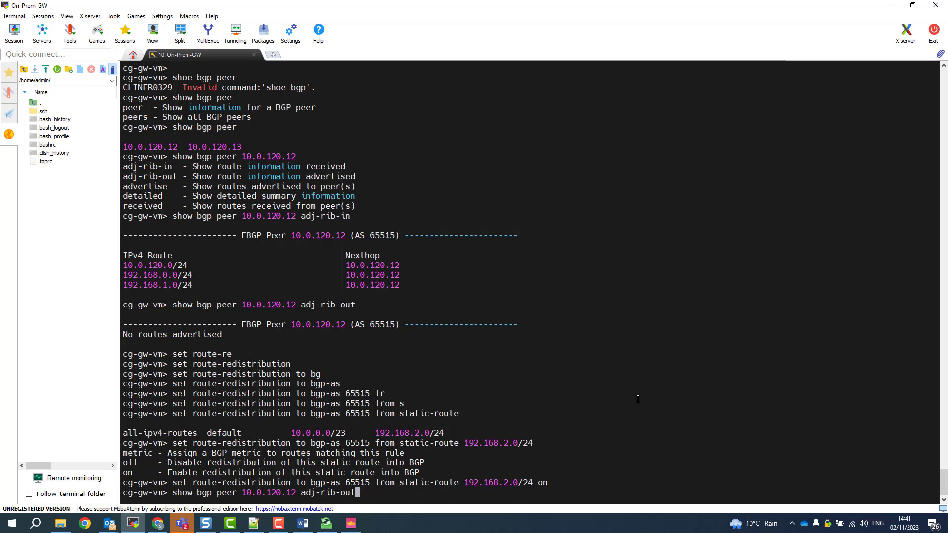
pyautogui.press('Return')
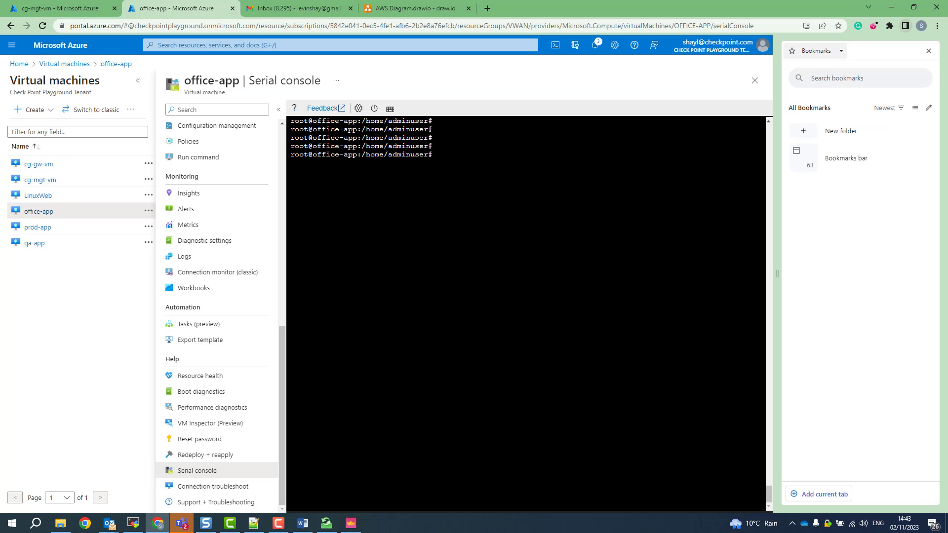
# - From office-app's serial console, ping 192.168.1.4 and then 192.168.0.4
pyautogui.write('ping 192.168.1.4')
pyautogui.press('Return')
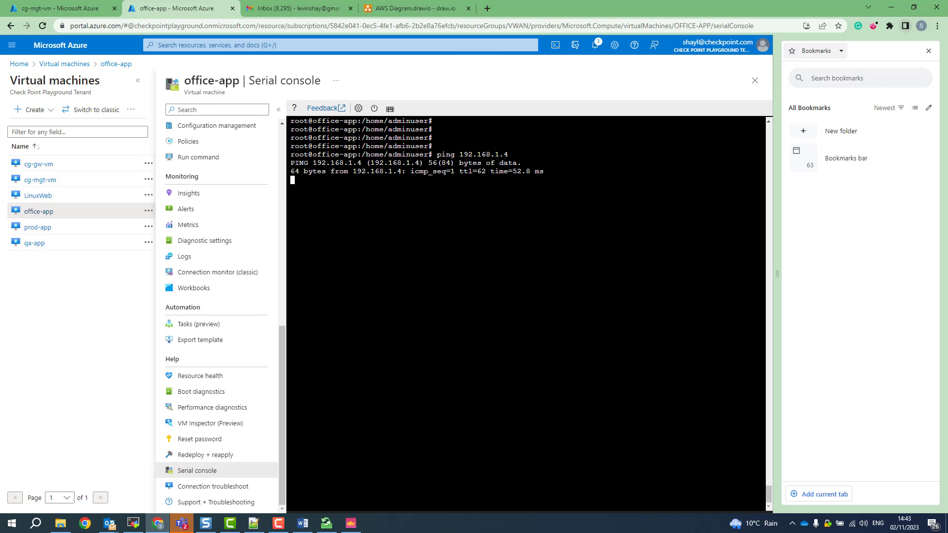
pyautogui.hotkey('ctrl', 'c')
pyautogui.press('Up')
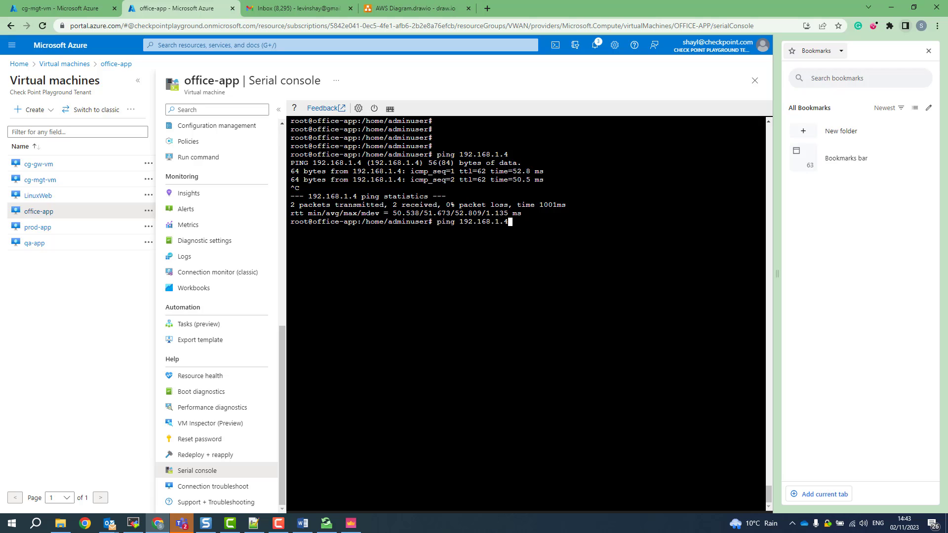
pyautogui.press('BackSpace')
pyautogui.press('BackSpace')
pyautogui.press('BackSpace')
pyautogui.write('0.4')
pyautogui.press('Return')
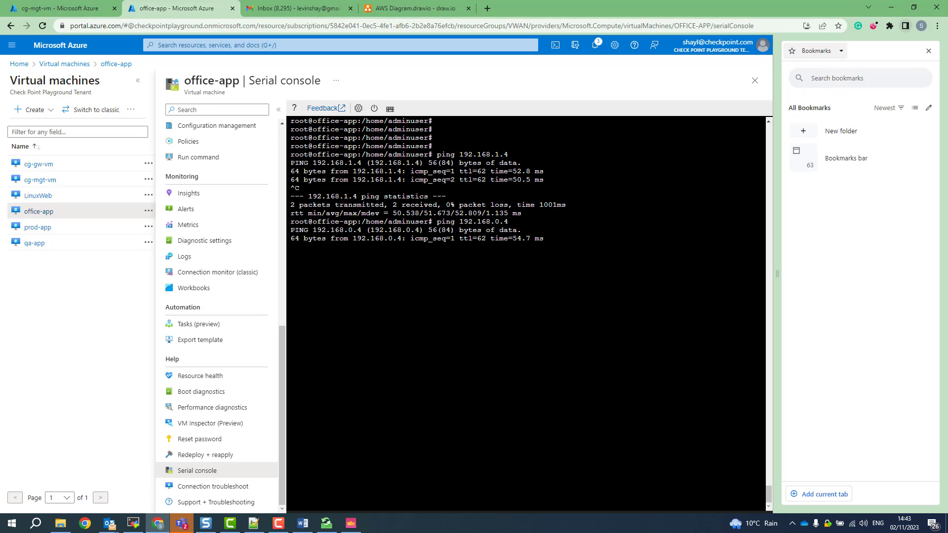
pyautogui.hotkey('ctrl', 'c')
# - Find office-app's address 192.168.2.4 with ifconfig and open SmartConsole logs filtered to src:192.168.2.4
pyautogui.write('i')
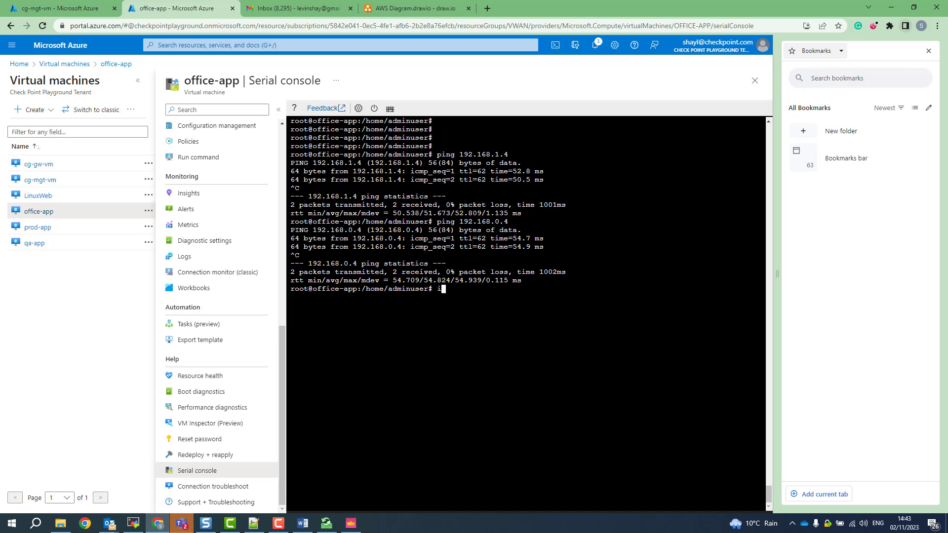
pyautogui.write('fconfig')
pyautogui.press('Return')
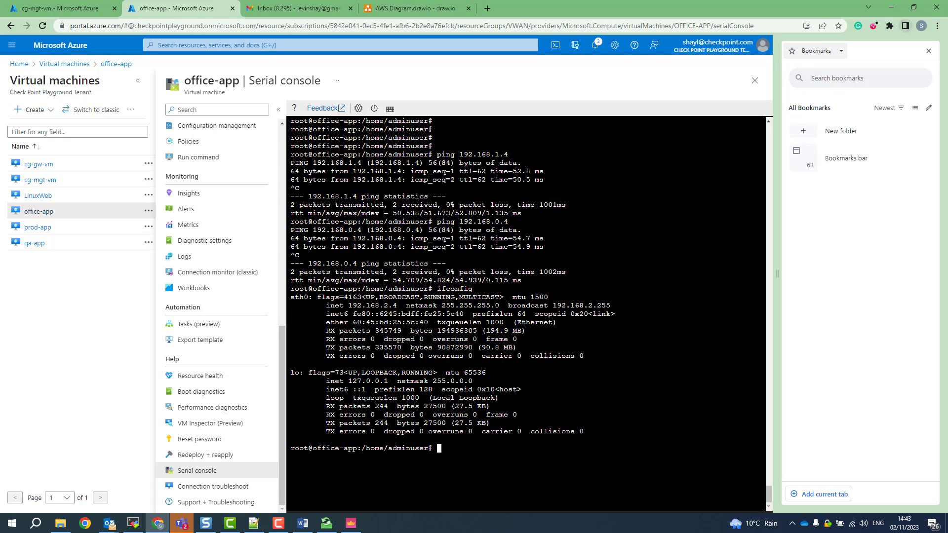
pyautogui.moveTo(397, 306); pyautogui.dragTo(345, 305)
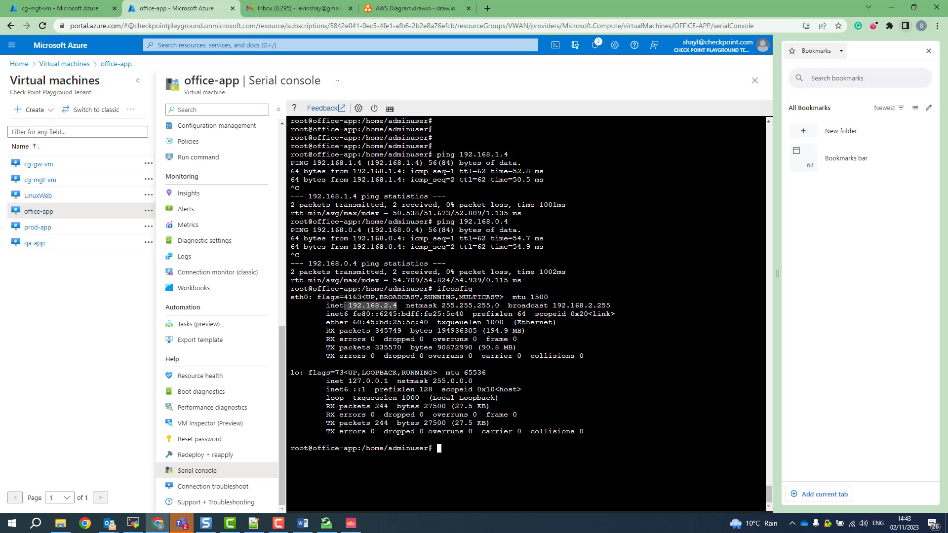
pyautogui.click(351, 523)
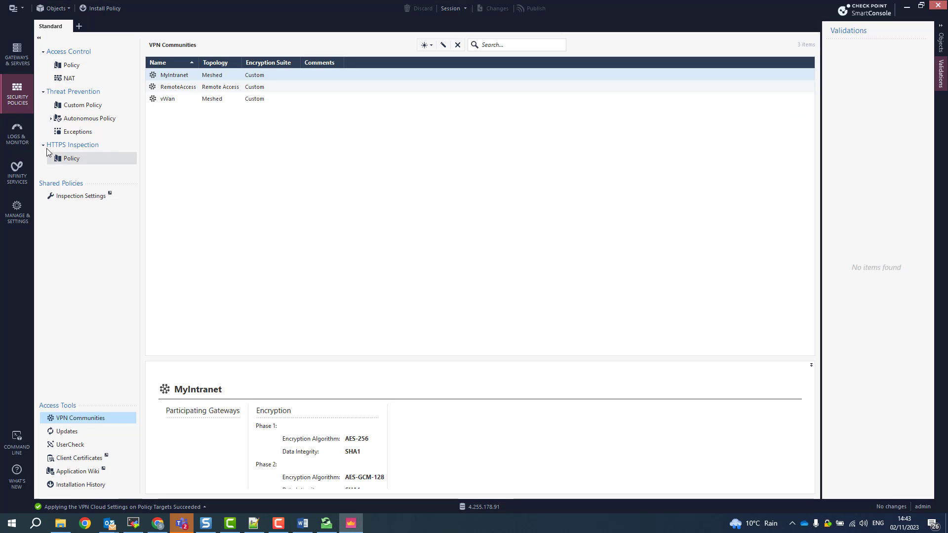
pyautogui.click(17, 133)
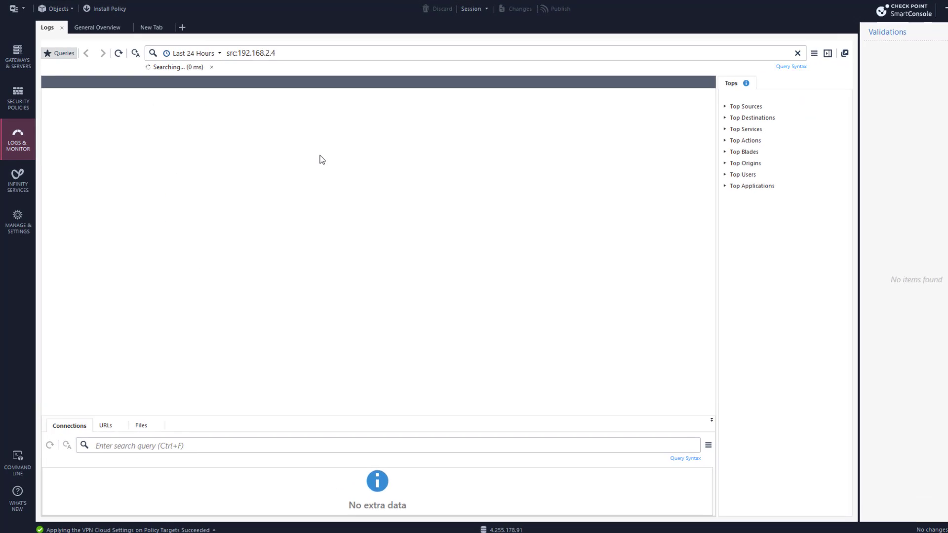